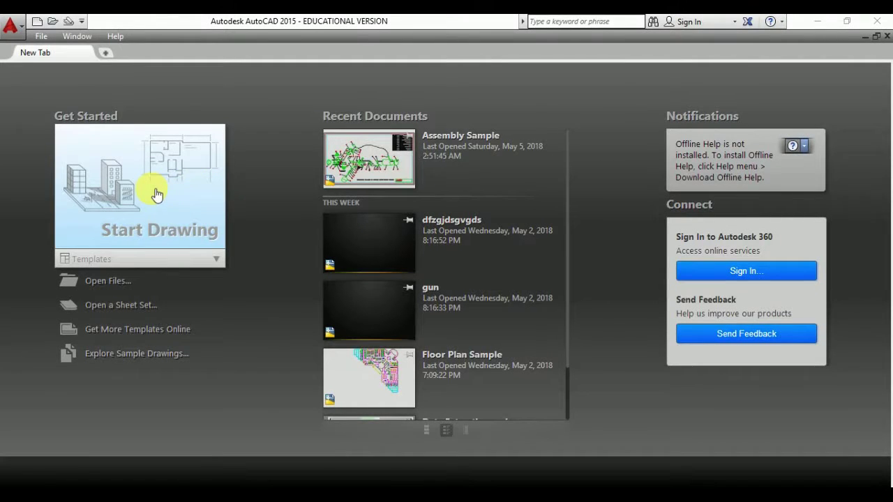
Step: Start a new blank Drawing1.dwg from the AutoCAD start page
{"action": "left_click", "coordinate": [157, 210]}
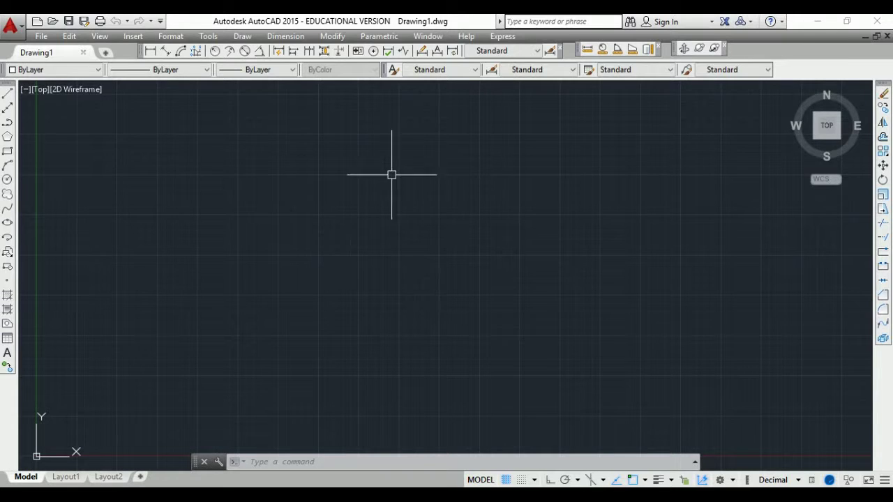
Step: Begin a spline through five points, then cancel the unfinished attempt
{"action": "left_click", "coordinate": [7, 213]}
{"action": "left_click", "coordinate": [127, 172]}
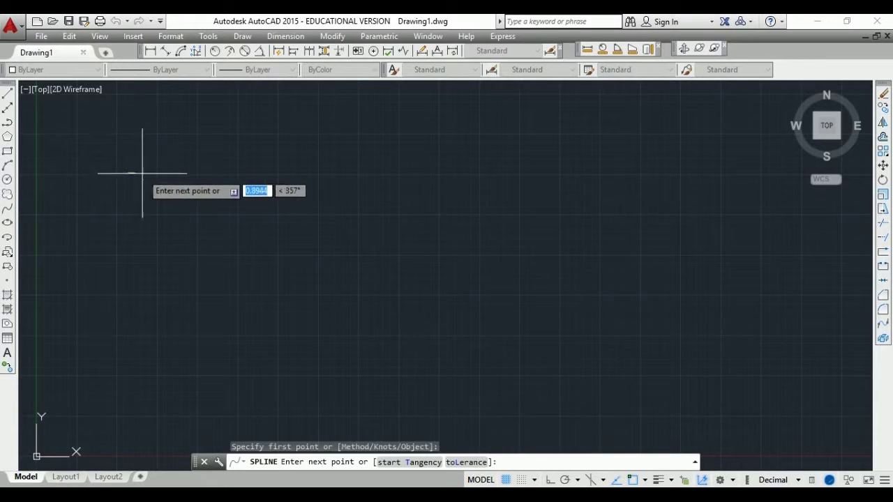
{"action": "left_click", "coordinate": [331, 237]}
{"action": "left_click", "coordinate": [453, 208]}
{"action": "left_click", "coordinate": [560, 183]}
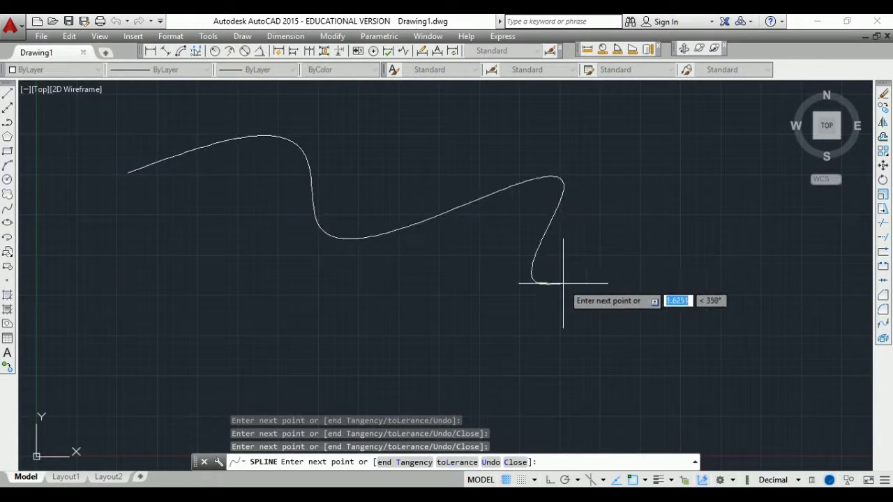
{"action": "left_click", "coordinate": [544, 297]}
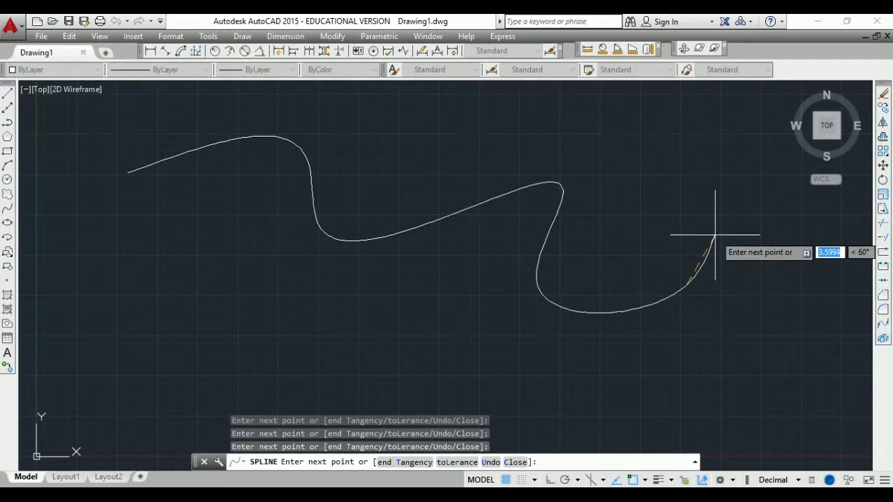
{"action": "key", "text": "Escape"}
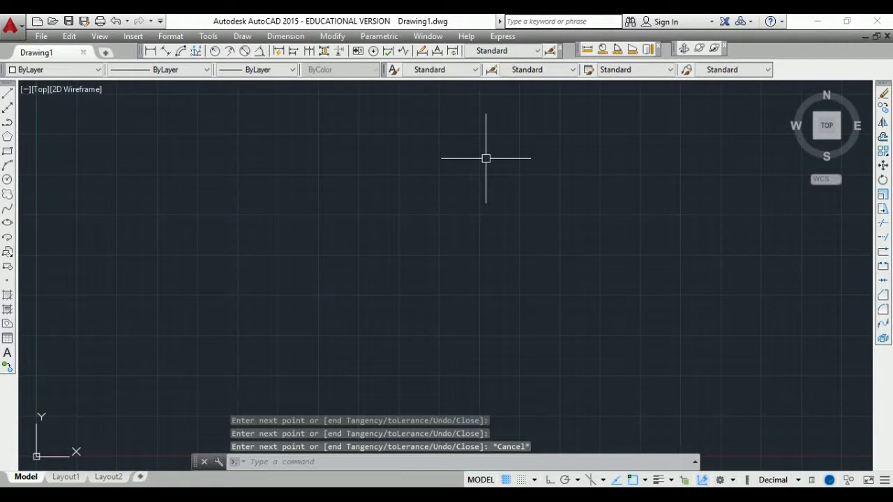
Step: Draw a spline with SPL through six fit points forming two crests and two dips
{"action": "type", "text": "sp"}
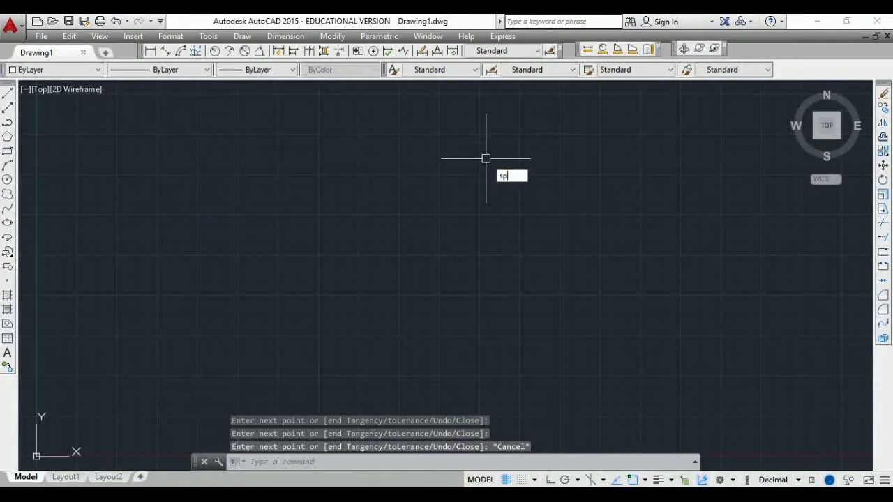
{"action": "type", "text": "l"}
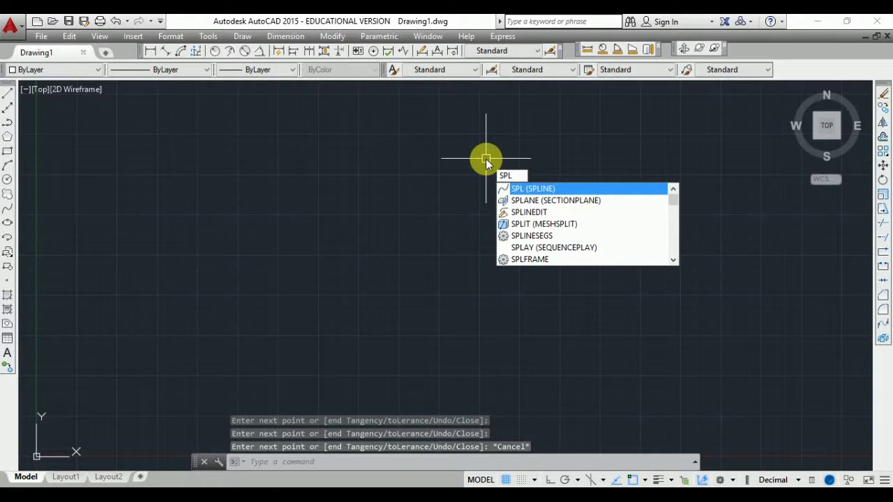
{"action": "key", "text": "Return"}
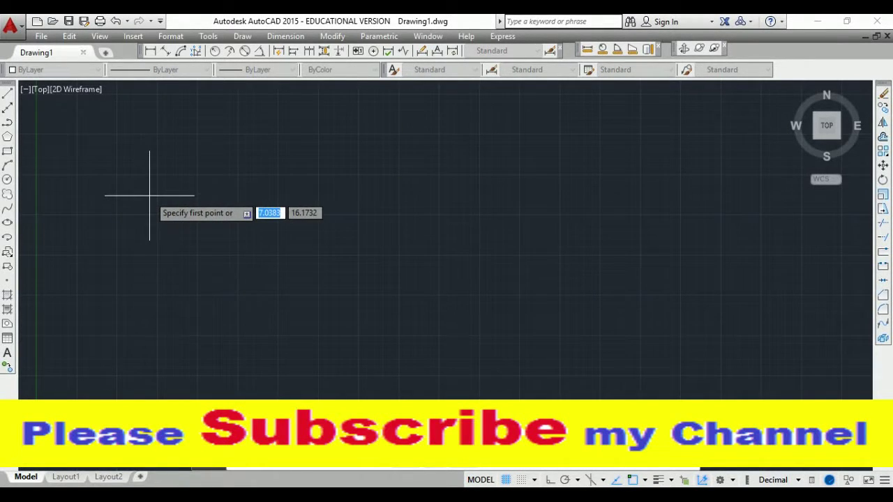
{"action": "left_click", "coordinate": [116, 212]}
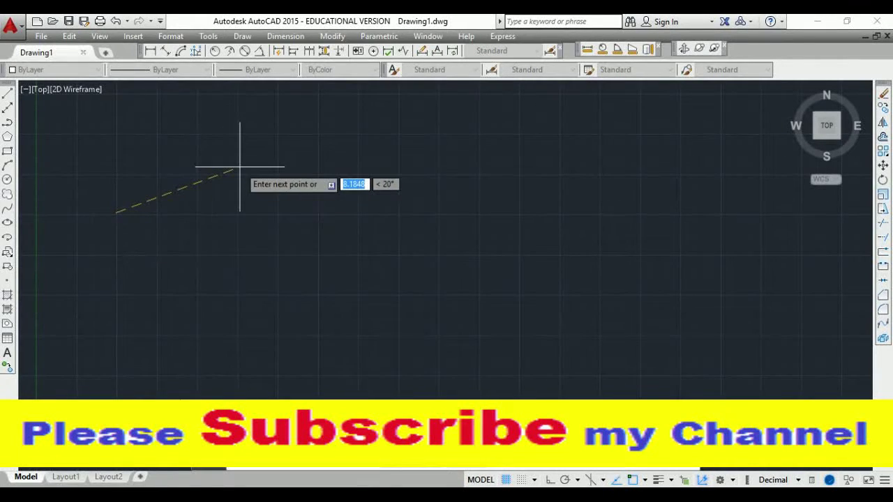
{"action": "left_click", "coordinate": [240, 168]}
{"action": "left_click", "coordinate": [357, 255]}
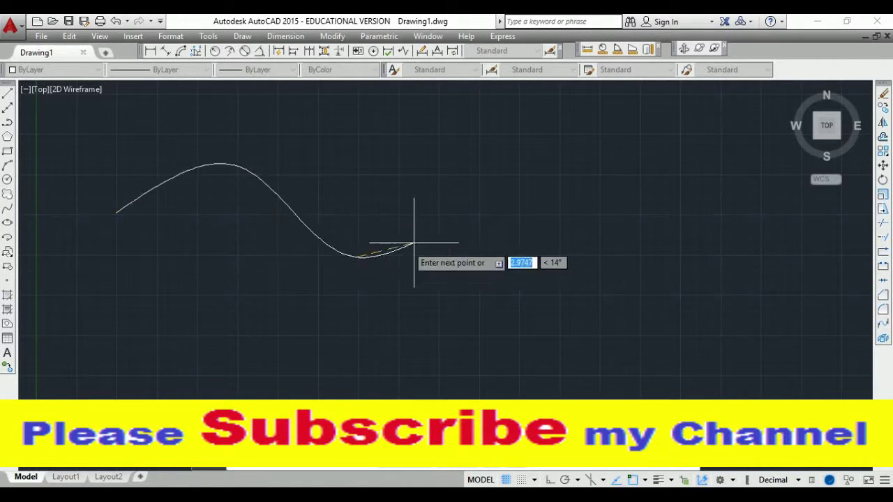
{"action": "left_click", "coordinate": [519, 201]}
{"action": "left_click", "coordinate": [636, 273]}
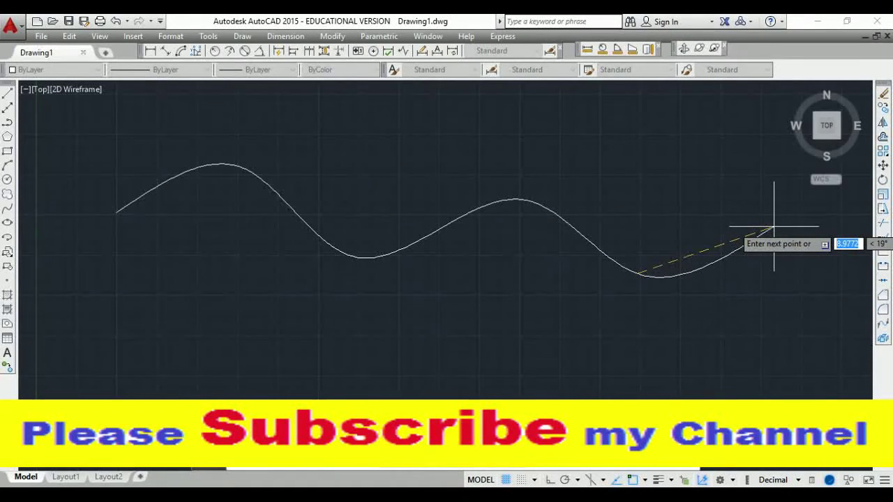
{"action": "left_click", "coordinate": [774, 226]}
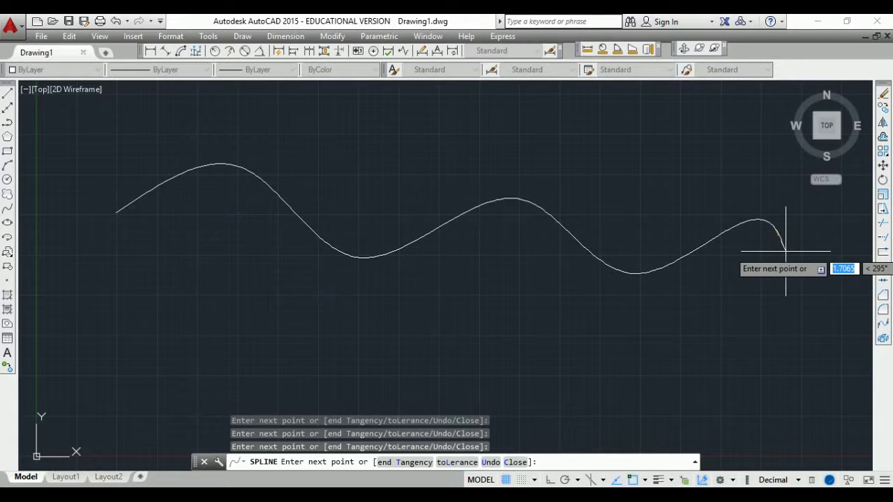
{"action": "key", "text": "Return"}
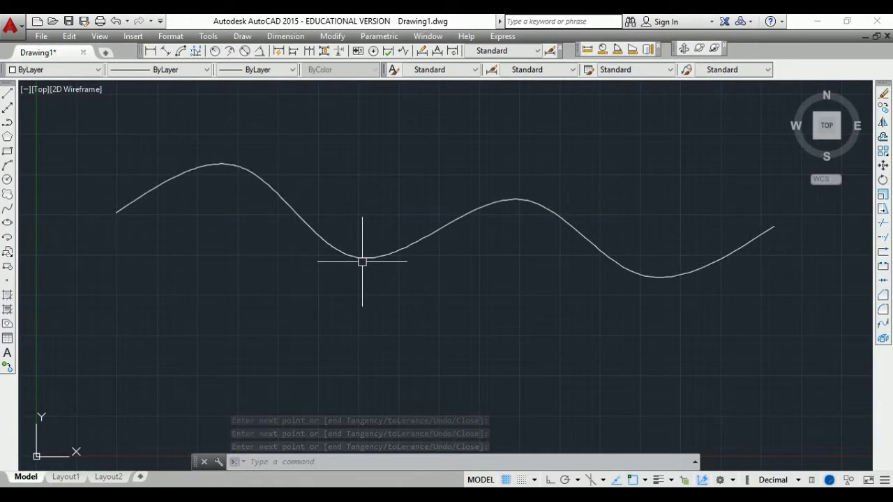
Step: Drag the spline's first crest fit point down and its first dip fit point up
{"action": "left_click", "coordinate": [319, 240]}
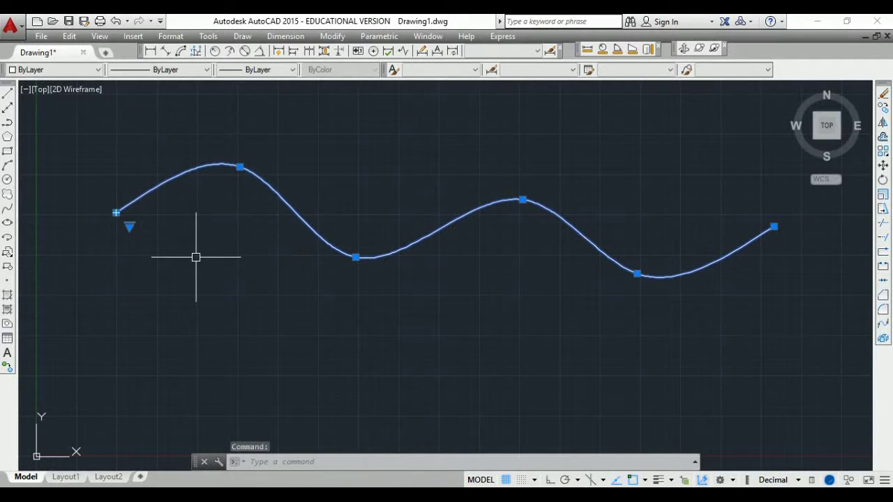
{"action": "left_click", "coordinate": [240, 167]}
{"action": "left_click", "coordinate": [234, 183]}
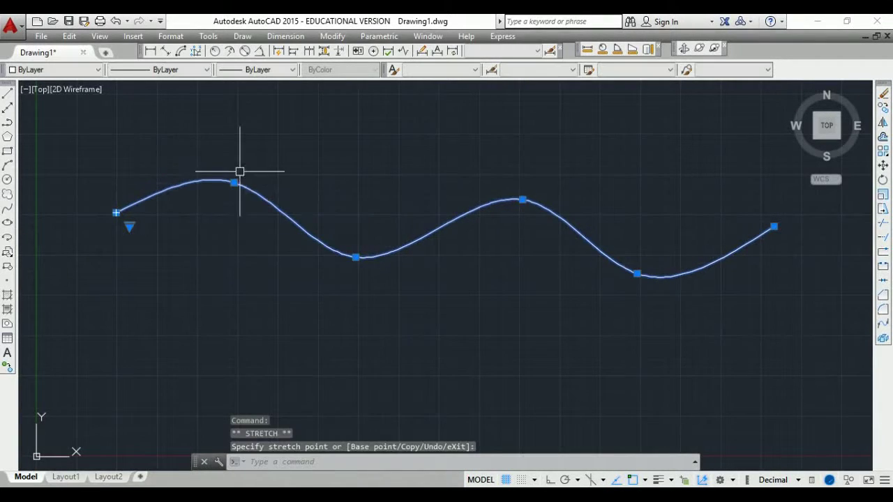
{"action": "left_click", "coordinate": [355, 256]}
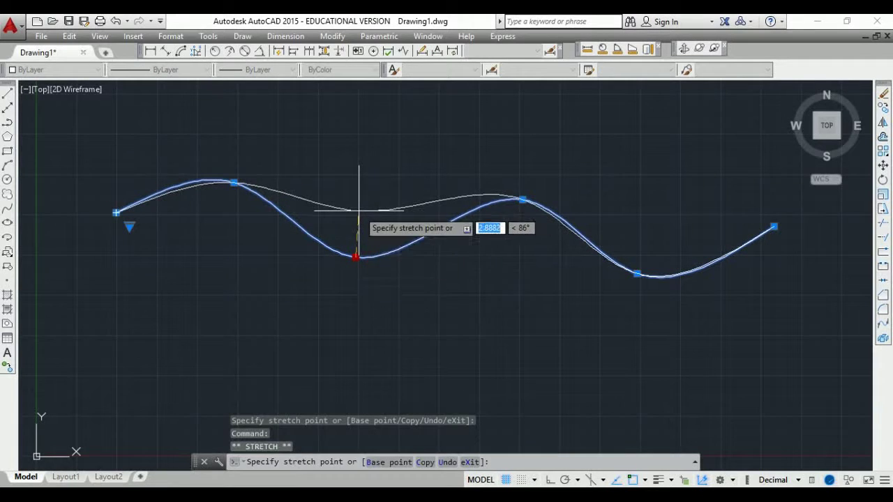
{"action": "left_click", "coordinate": [362, 228]}
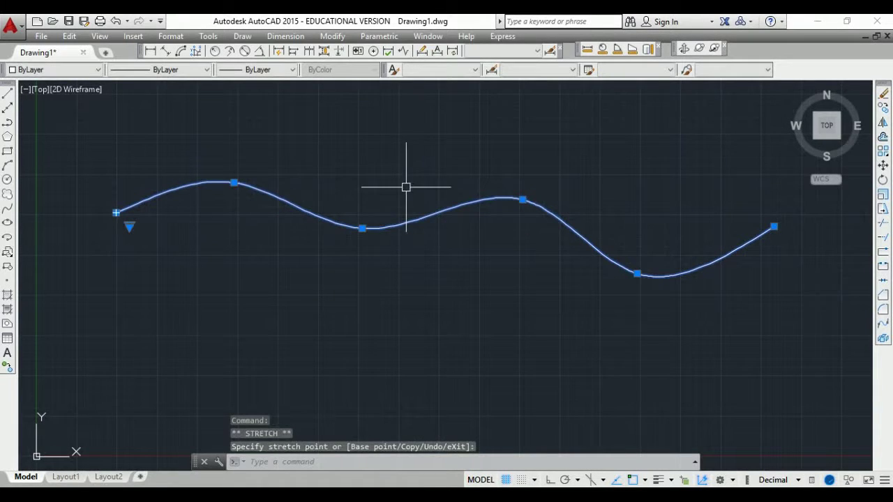
{"action": "left_click", "coordinate": [250, 132]}
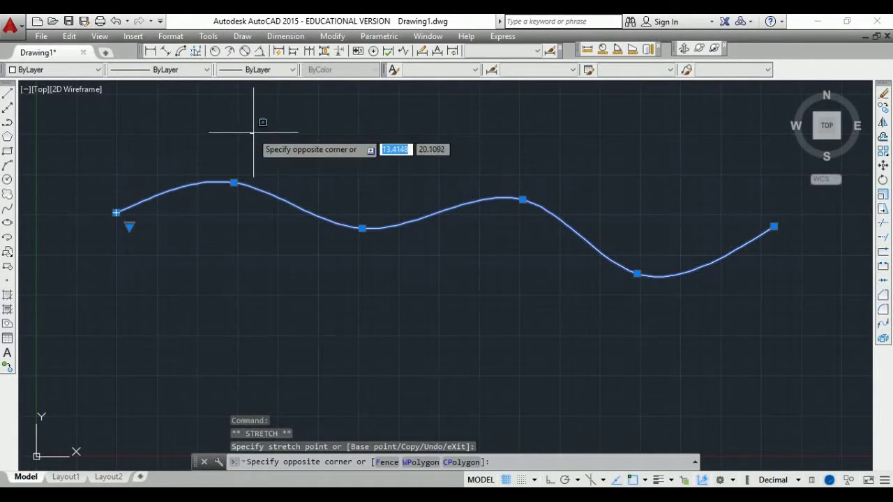
{"action": "left_click", "coordinate": [318, 145]}
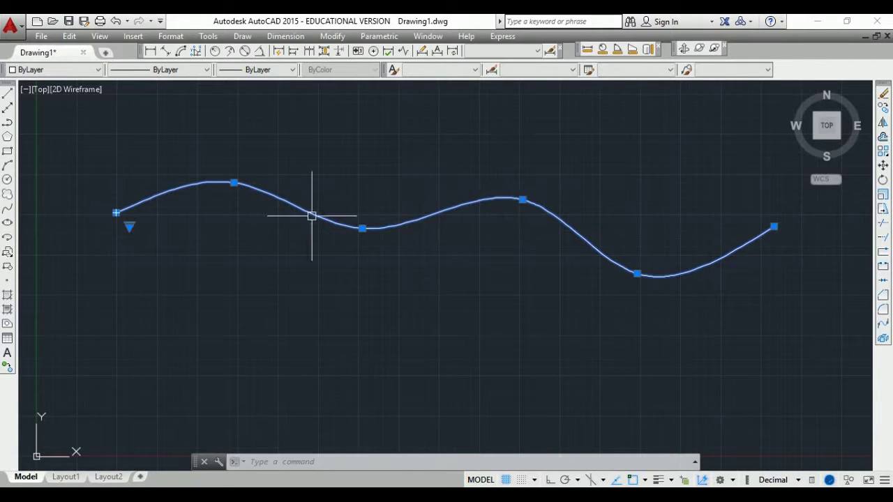
Step: Switch the selected spline to display its control vertices instead of fit points
{"action": "right_click", "coordinate": [129, 225]}
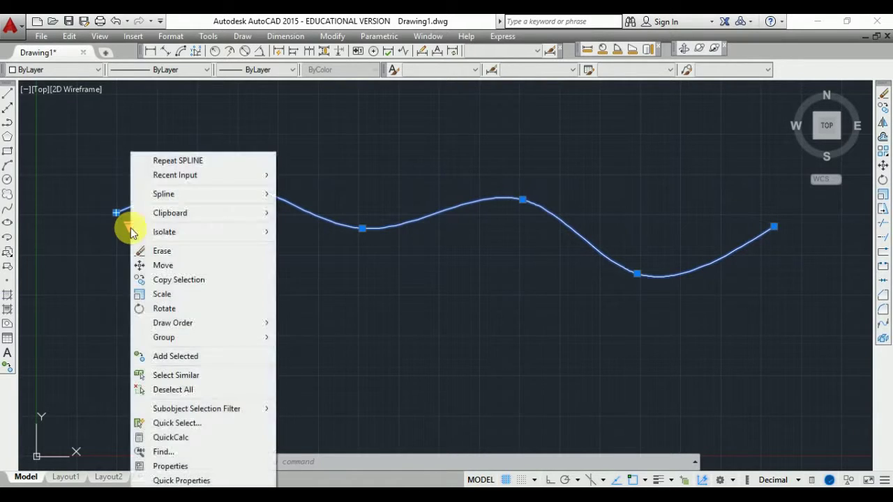
{"action": "left_click", "coordinate": [129, 226]}
{"action": "left_click", "coordinate": [129, 226]}
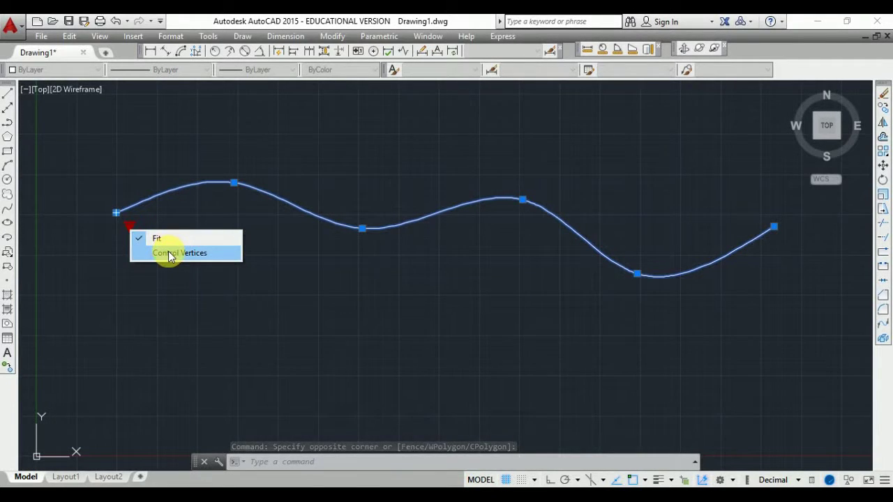
{"action": "left_click", "coordinate": [168, 253]}
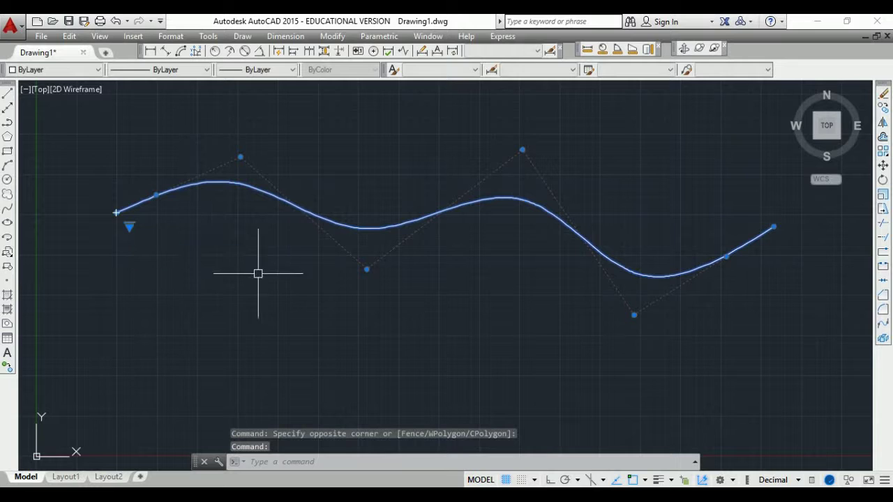
Step: Move several control vertices, including the lower right one, to reshape the spline
{"action": "left_click", "coordinate": [240, 157]}
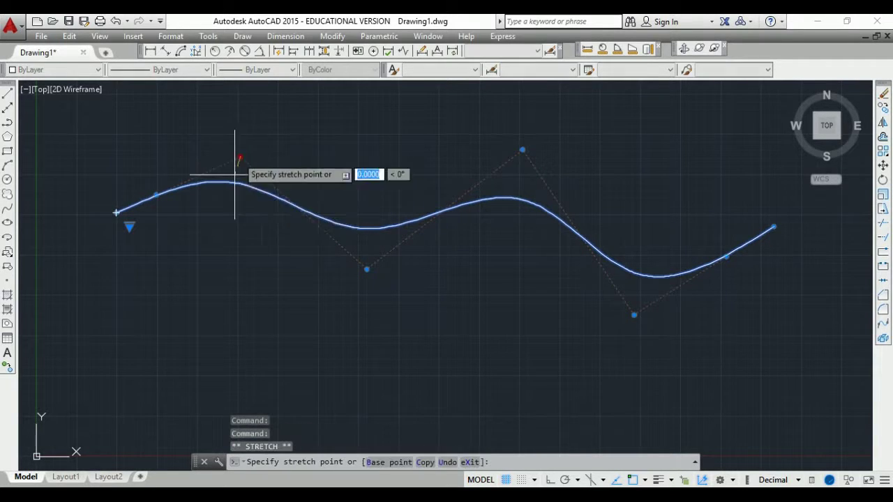
{"action": "left_click", "coordinate": [226, 195]}
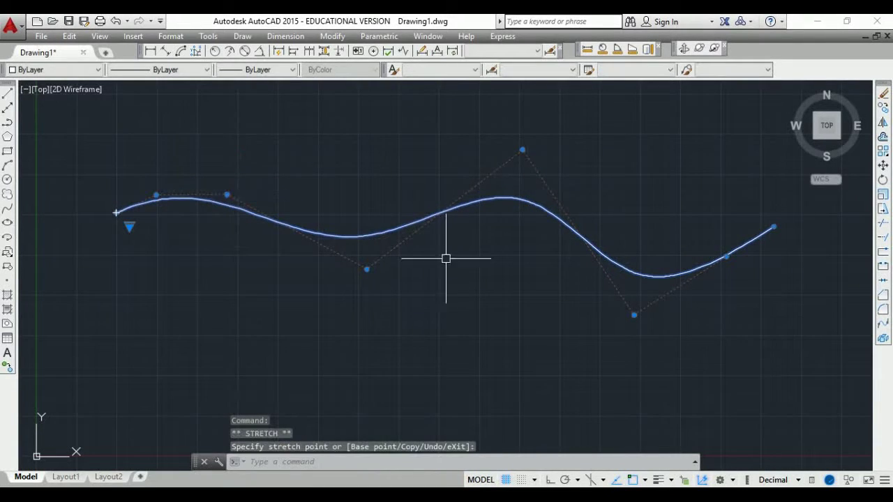
{"action": "left_click", "coordinate": [364, 267]}
{"action": "left_click", "coordinate": [343, 145]}
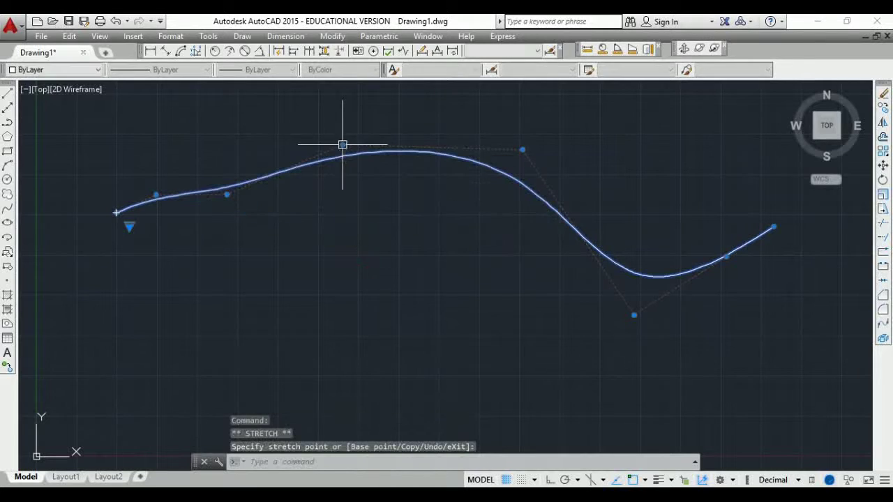
{"action": "left_click", "coordinate": [519, 150]}
{"action": "left_click", "coordinate": [433, 213]}
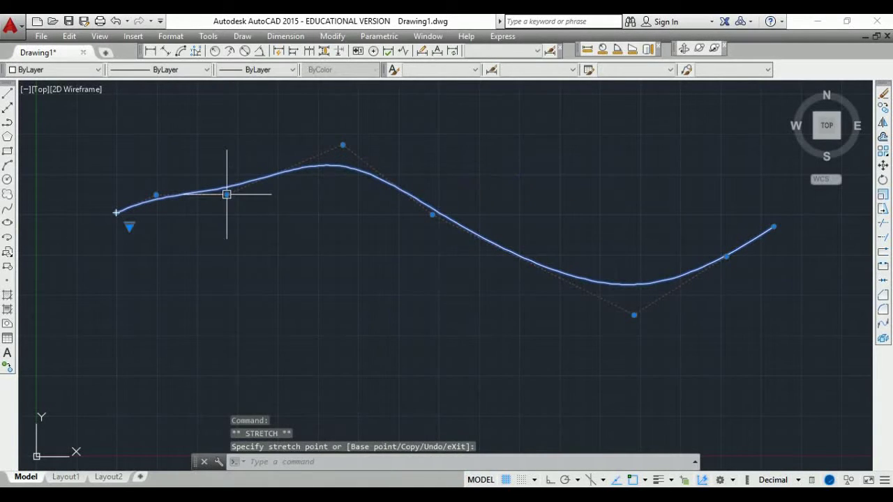
{"action": "left_click", "coordinate": [227, 195]}
{"action": "left_click", "coordinate": [295, 239]}
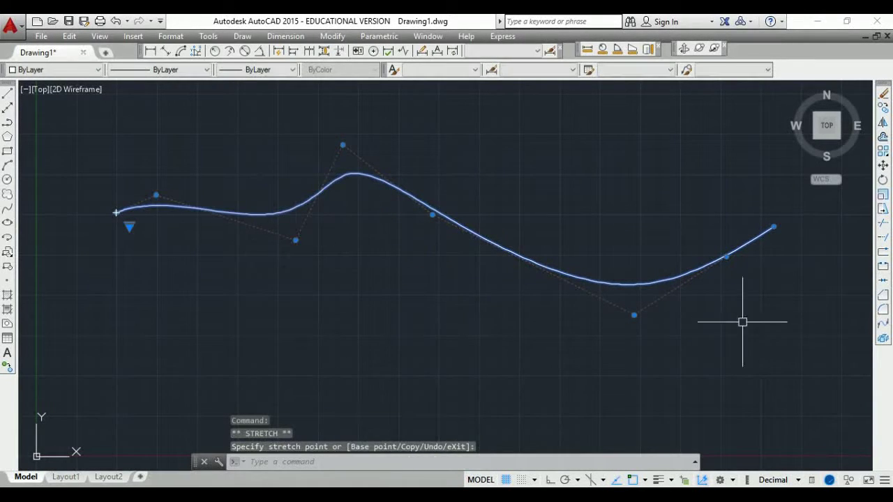
{"action": "left_click", "coordinate": [634, 315]}
{"action": "left_click", "coordinate": [583, 174]}
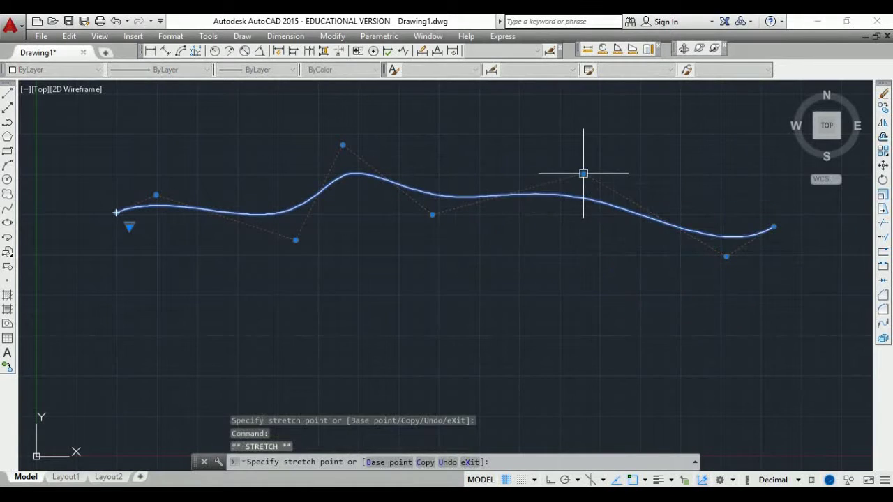
{"action": "left_click", "coordinate": [489, 139]}
{"action": "left_click", "coordinate": [707, 139]}
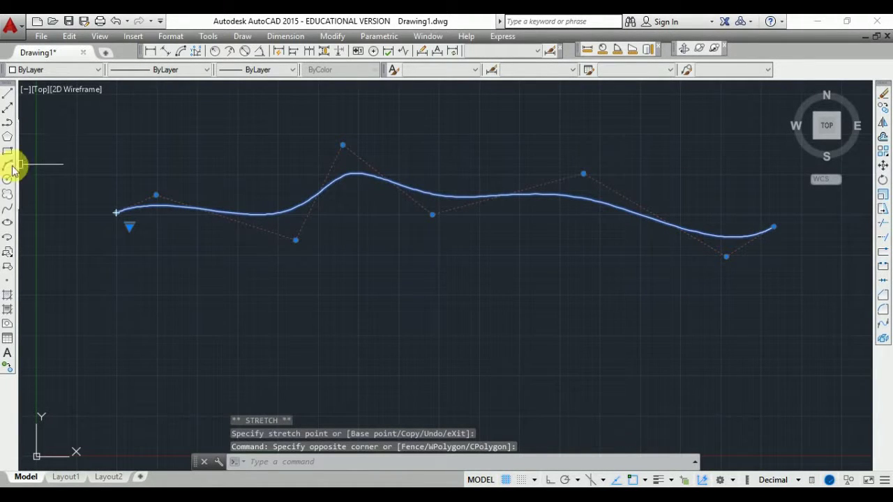
Step: Draw a second, wavier spline below the first through nine fit points, then select both splines
{"action": "type", "text": "spl"}
{"action": "key", "text": "Return"}
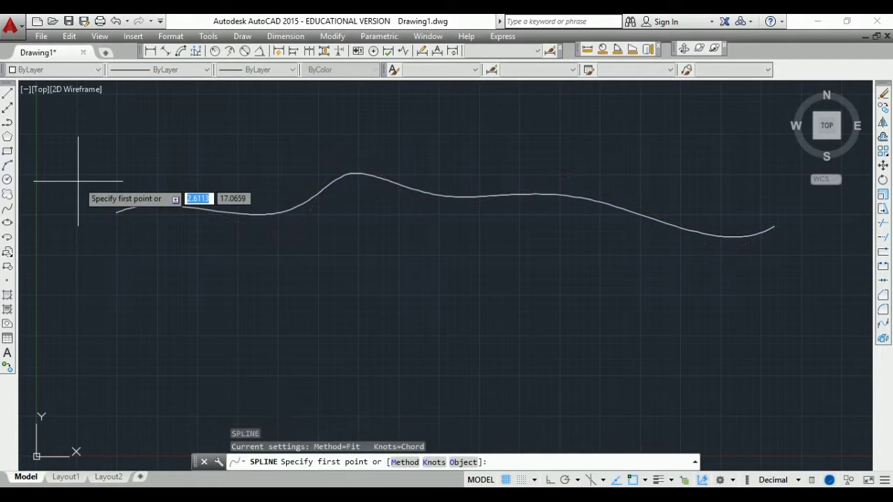
{"action": "left_click", "coordinate": [102, 296]}
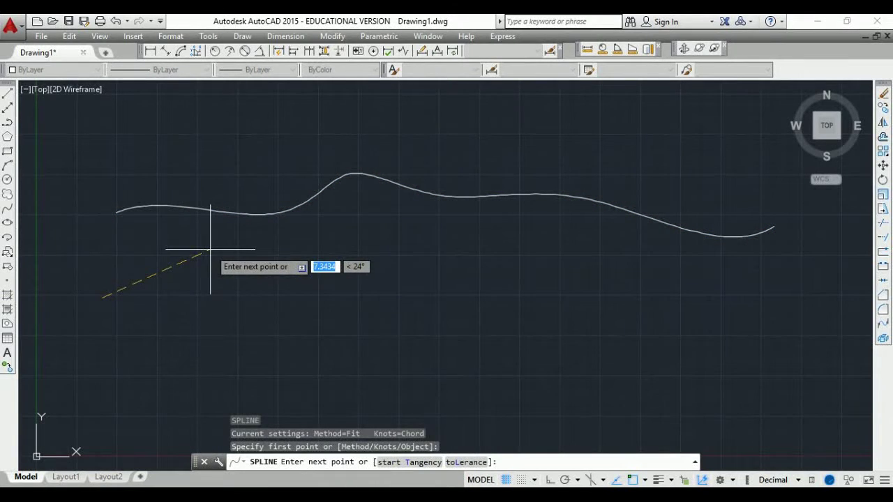
{"action": "left_click", "coordinate": [211, 249]}
{"action": "left_click", "coordinate": [285, 289]}
{"action": "left_click", "coordinate": [376, 256]}
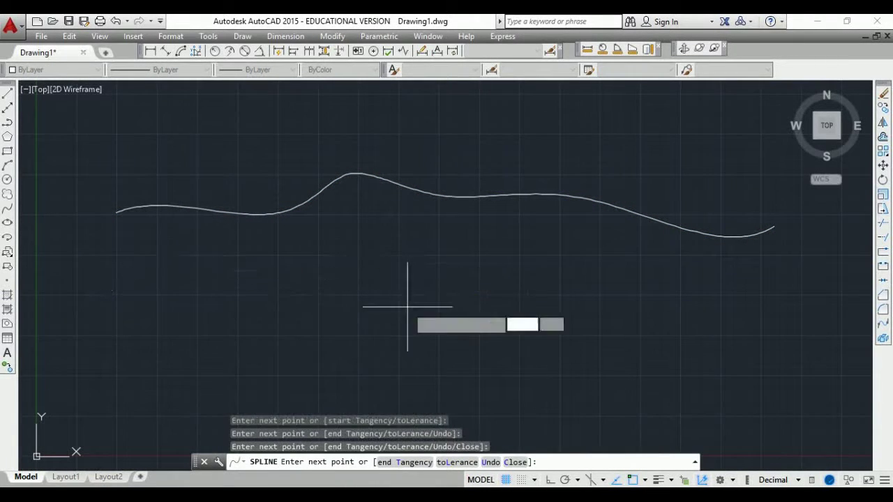
{"action": "left_click", "coordinate": [419, 309]}
{"action": "left_click", "coordinate": [530, 243]}
{"action": "left_click", "coordinate": [575, 317]}
{"action": "left_click", "coordinate": [662, 265]}
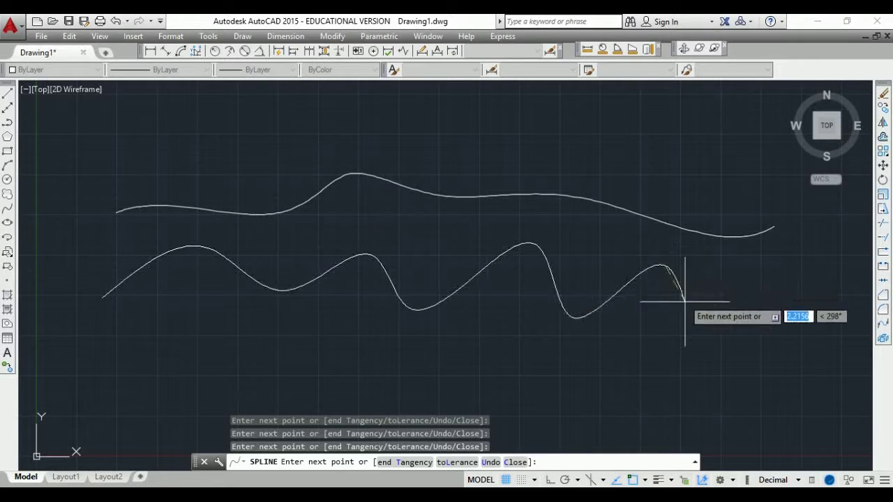
{"action": "left_click", "coordinate": [690, 306]}
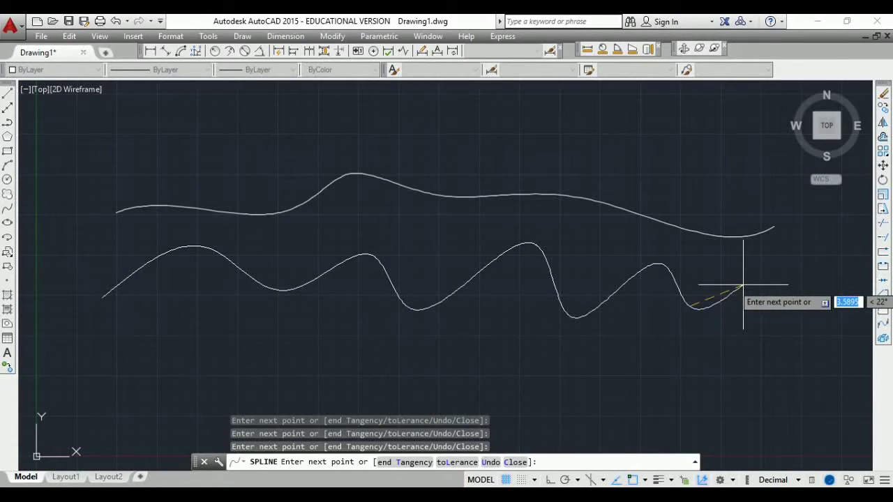
{"action": "key", "text": "Return"}
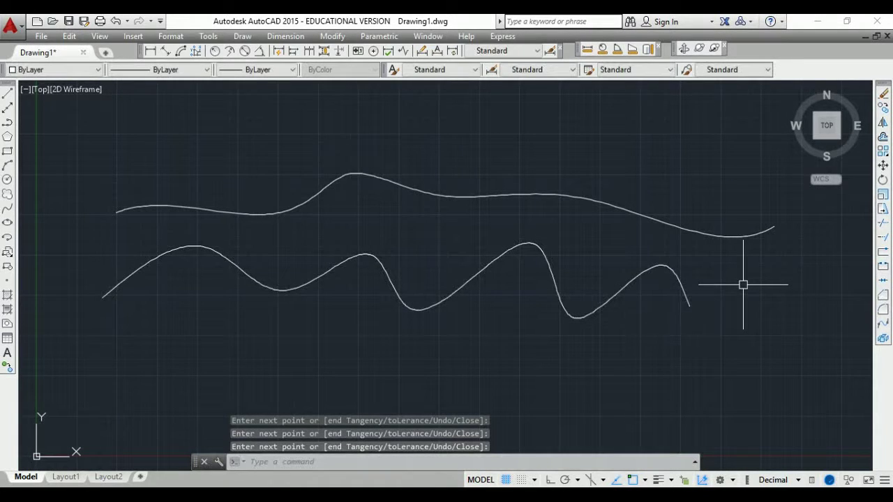
{"action": "left_click", "coordinate": [681, 293]}
{"action": "left_click", "coordinate": [642, 211]}
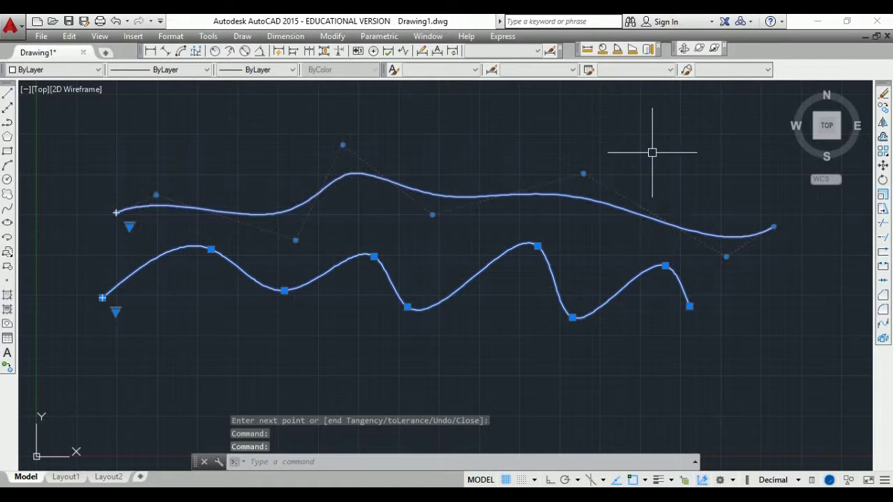
Step: Delete both splines and draw an ellipse with a 100-unit axis and 60-unit other-axis distance
{"action": "key", "text": "Delete"}
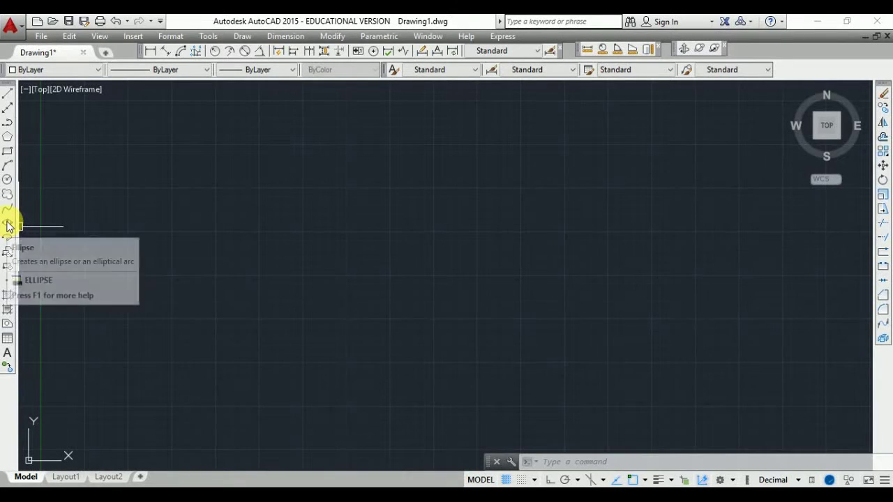
{"action": "left_click", "coordinate": [8, 224]}
{"action": "key", "text": "Escape"}
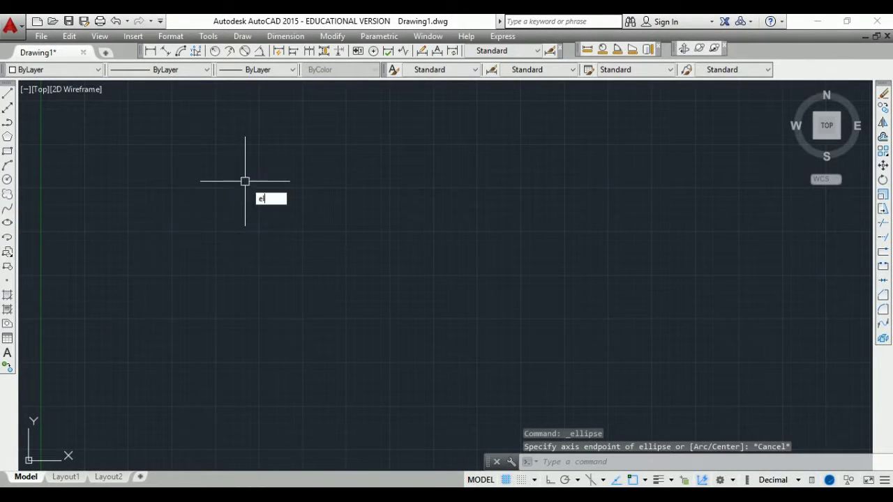
{"action": "key", "text": "Return"}
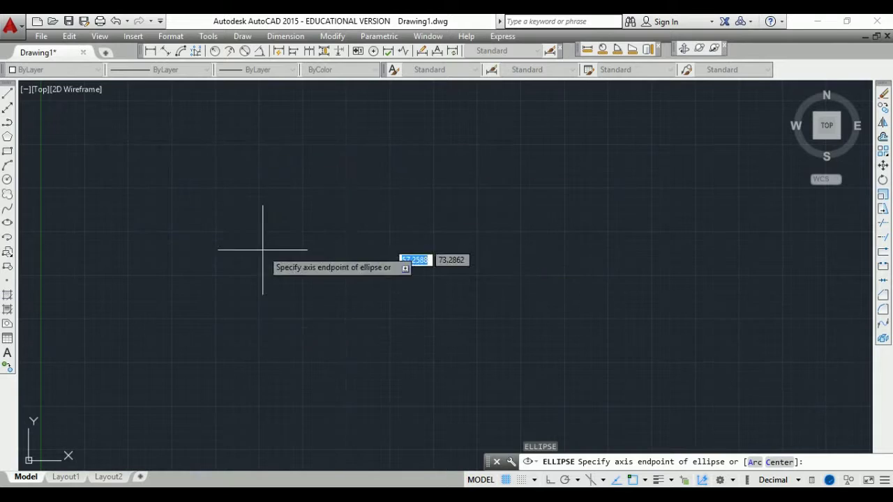
{"action": "left_click", "coordinate": [345, 229]}
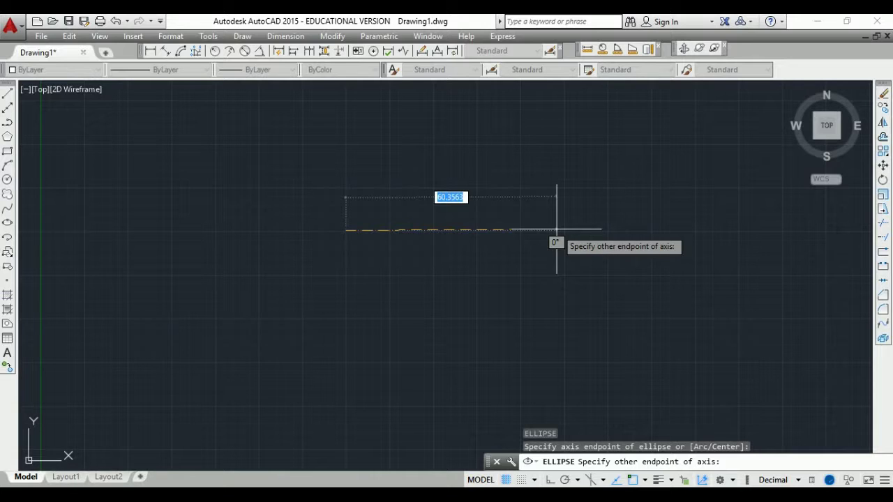
{"action": "type", "text": "100"}
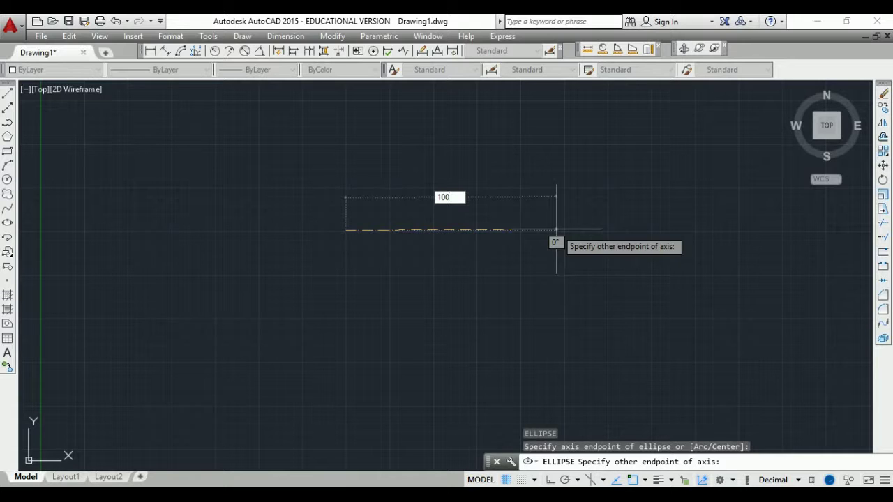
{"action": "key", "text": "Return"}
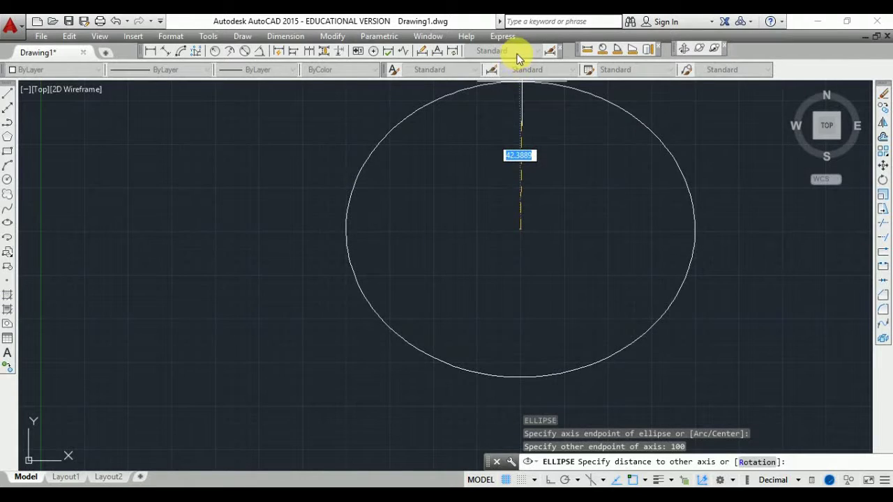
{"action": "scroll", "coordinate": [515, 134], "scroll_direction": "up", "scroll_amount": 4}
{"action": "scroll", "coordinate": [516, 134], "scroll_direction": "down", "scroll_amount": 5}
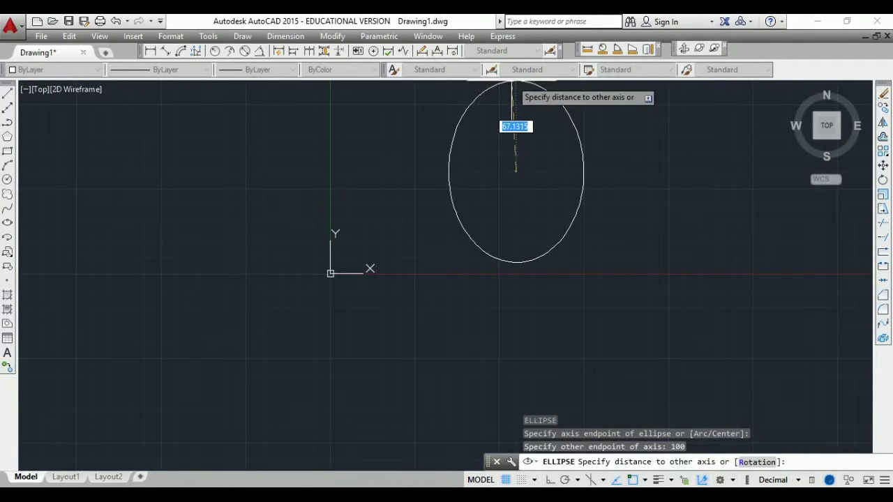
{"action": "type", "text": "60"}
{"action": "key", "text": "Return"}
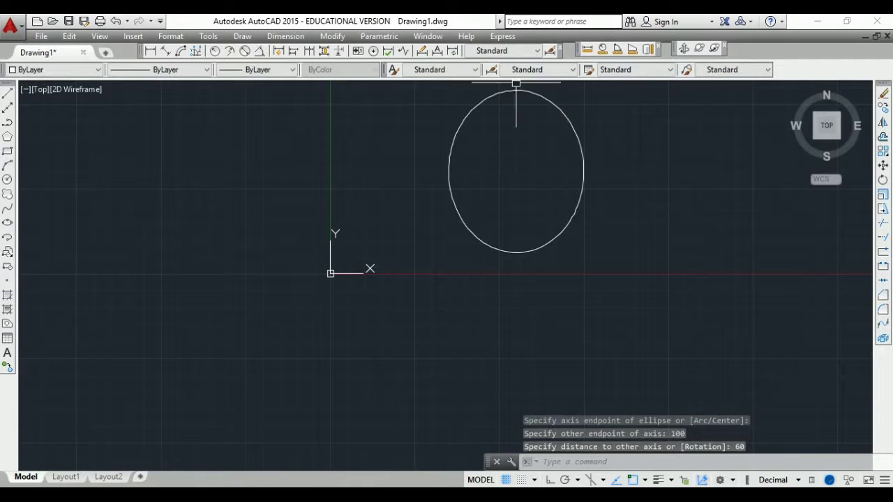
{"action": "left_click", "coordinate": [536, 95]}
{"action": "left_click", "coordinate": [516, 90]}
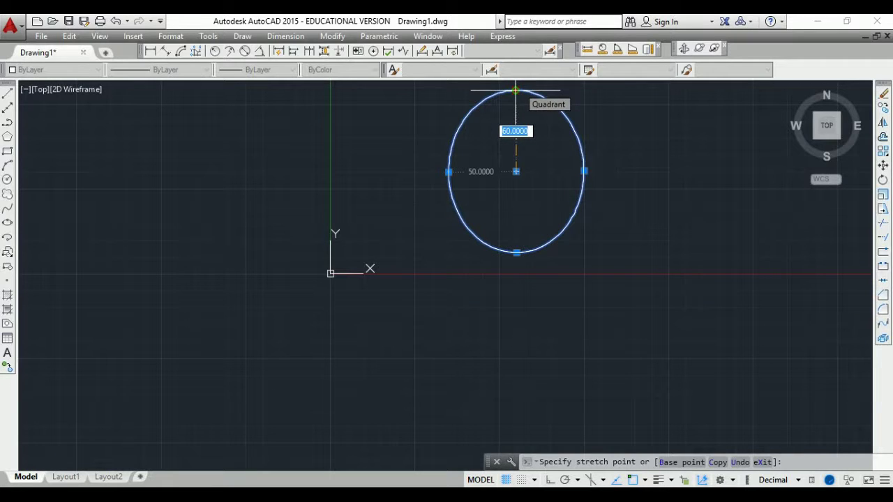
{"action": "left_click", "coordinate": [515, 90]}
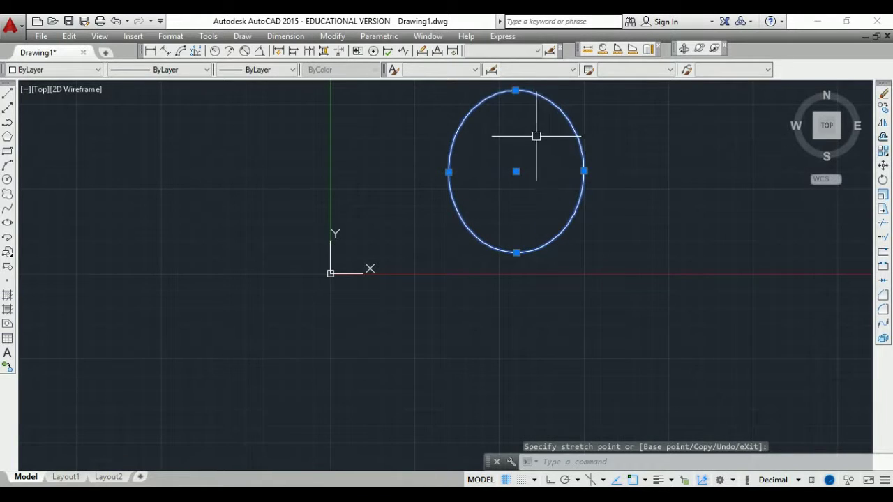
{"action": "middle_click_drag", "start_coordinate": [536, 136], "coordinate": [295, 177]}
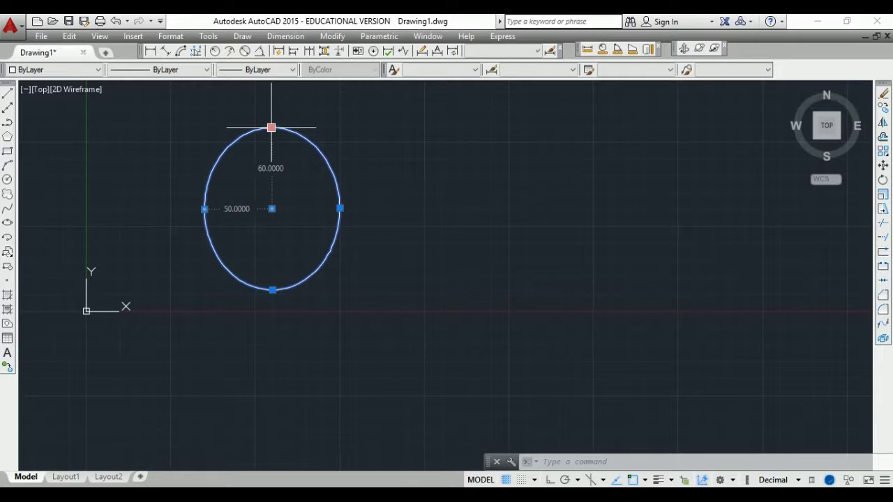
{"action": "mouse_move", "coordinate": [366, 151]}
{"action": "middle_mouse_down"}
{"action": "mouse_move", "coordinate": [340, 164]}
{"action": "mouse_move", "coordinate": [314, 161]}
{"action": "middle_mouse_up"}
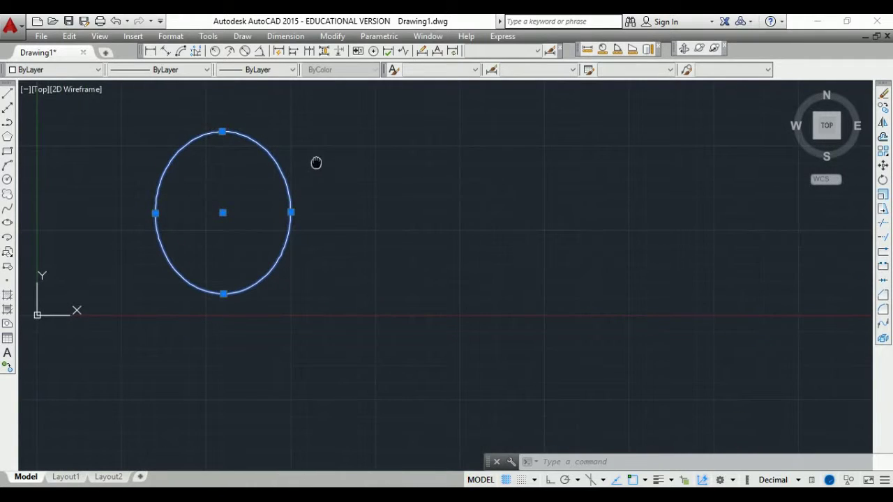
Step: Draw a tilted ellipse with an 80-unit axis and 50-unit other-axis distance, then select both ellipses
{"action": "left_click", "coordinate": [7, 222]}
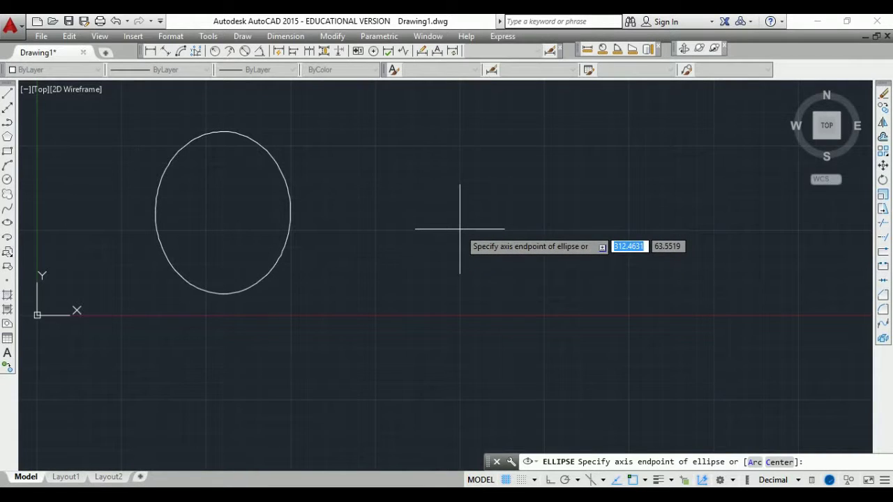
{"action": "left_click", "coordinate": [480, 276]}
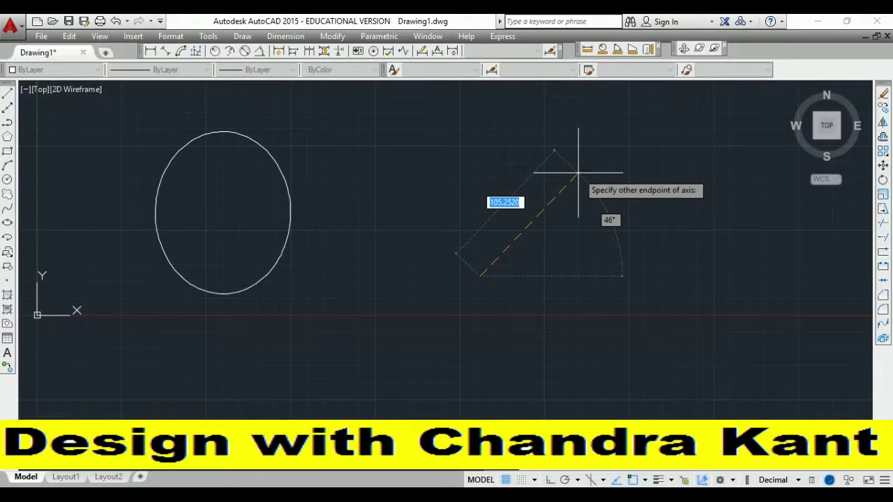
{"action": "type", "text": "80"}
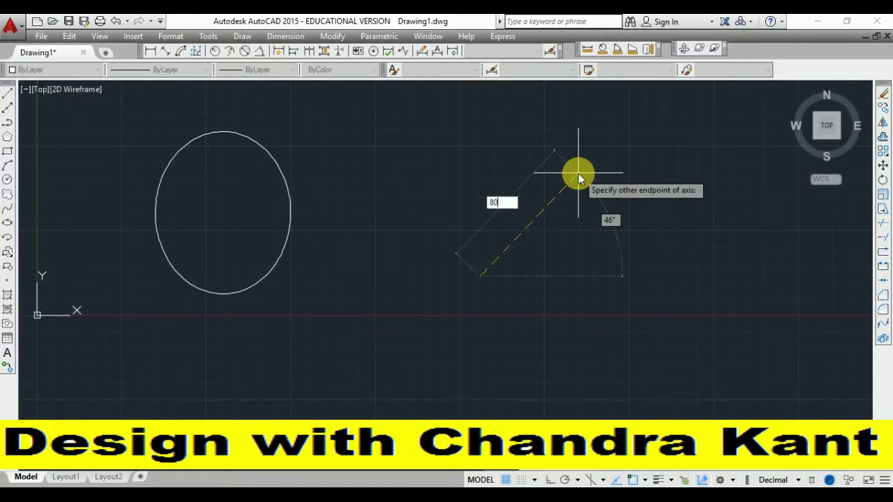
{"action": "key", "text": "Return"}
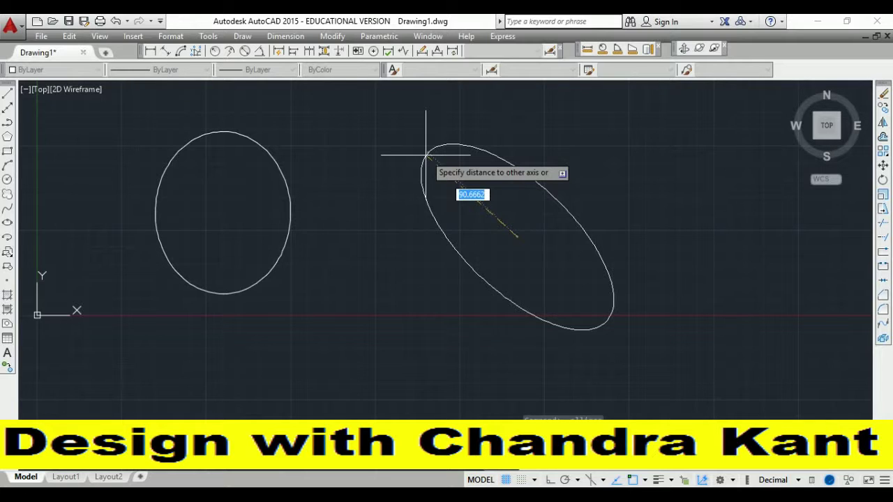
{"action": "type", "text": "50"}
{"action": "key", "text": "Return"}
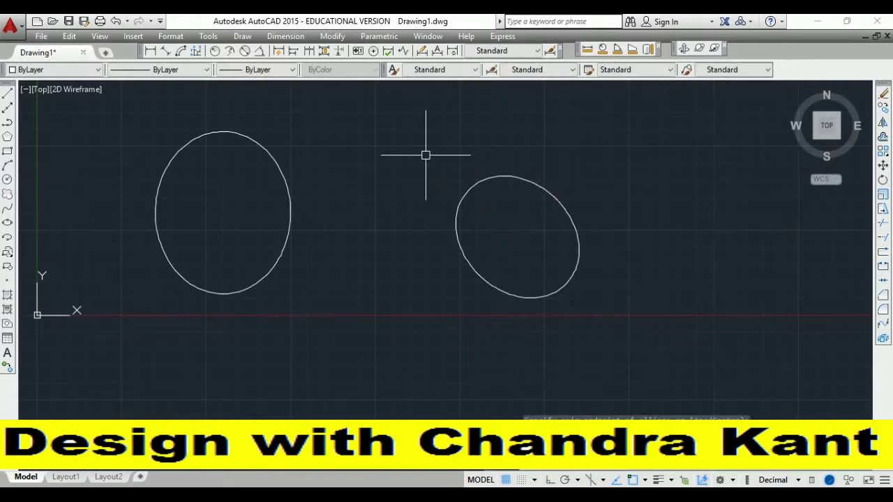
{"action": "left_click", "coordinate": [474, 185]}
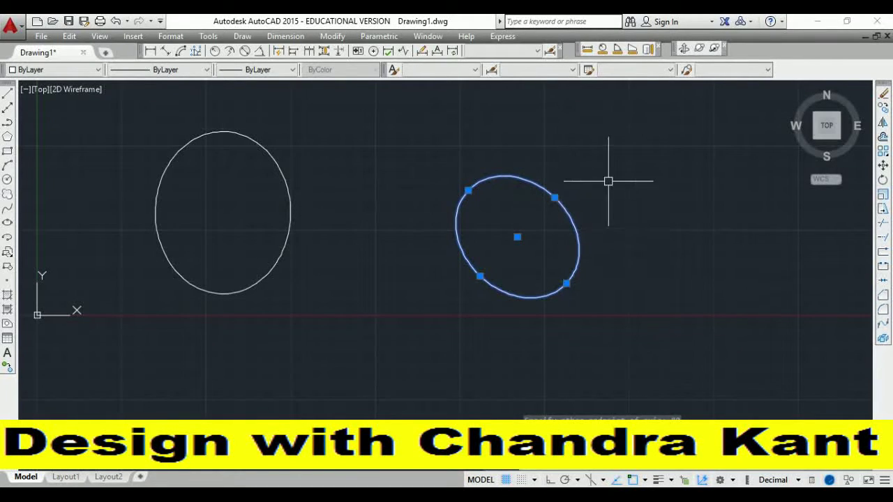
{"action": "key", "text": "ctrl+a"}
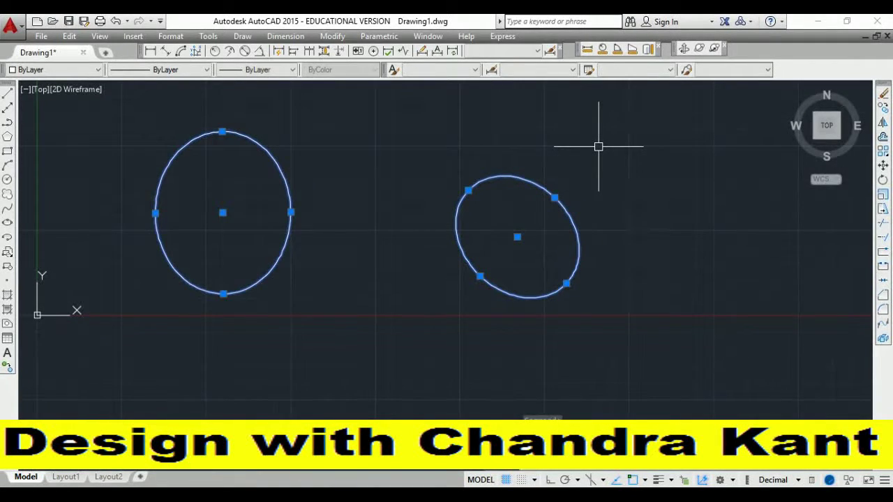
Step: Delete both ellipses and start an elliptical arc with 80-unit axis and 30-unit other-axis distance
{"action": "key", "text": "Delete"}
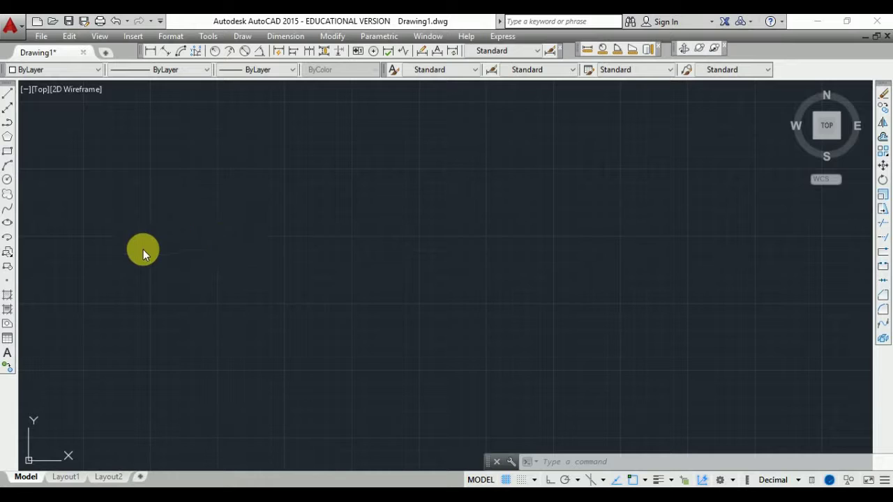
{"action": "left_click", "coordinate": [7, 237]}
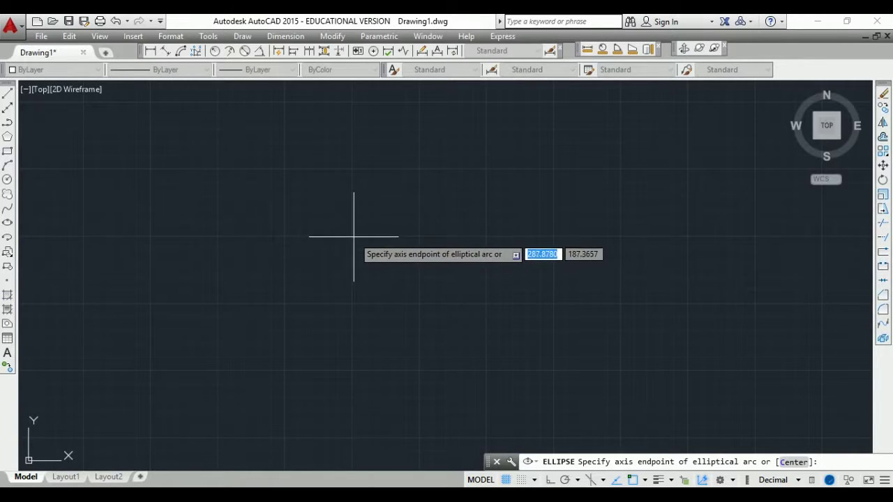
{"action": "left_click", "coordinate": [351, 236]}
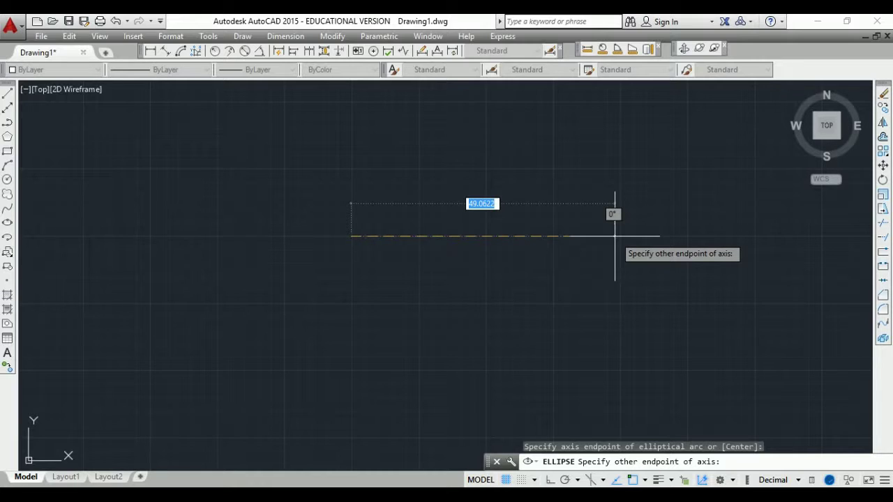
{"action": "type", "text": "80"}
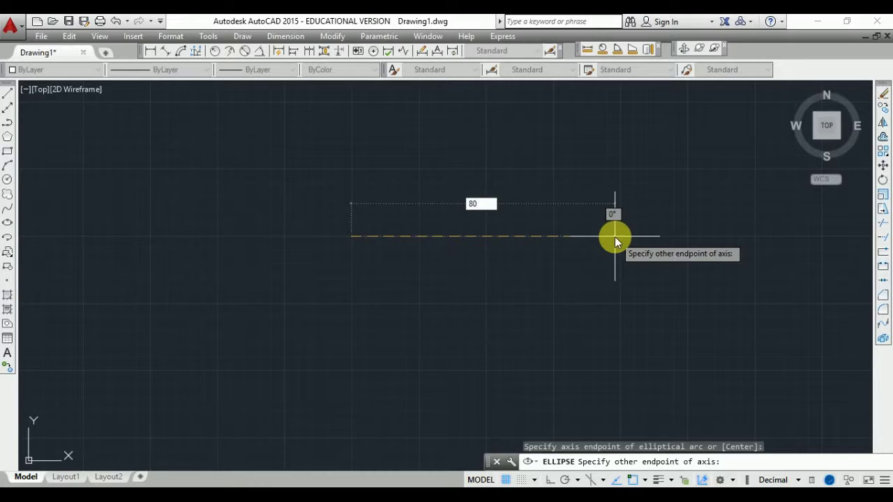
{"action": "left_click", "coordinate": [614, 236]}
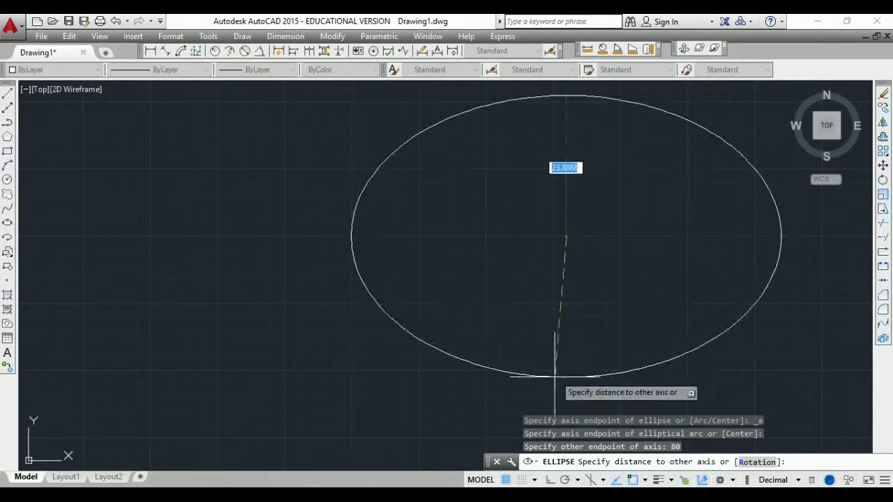
{"action": "scroll", "coordinate": [556, 279], "scroll_direction": "down", "scroll_amount": 4}
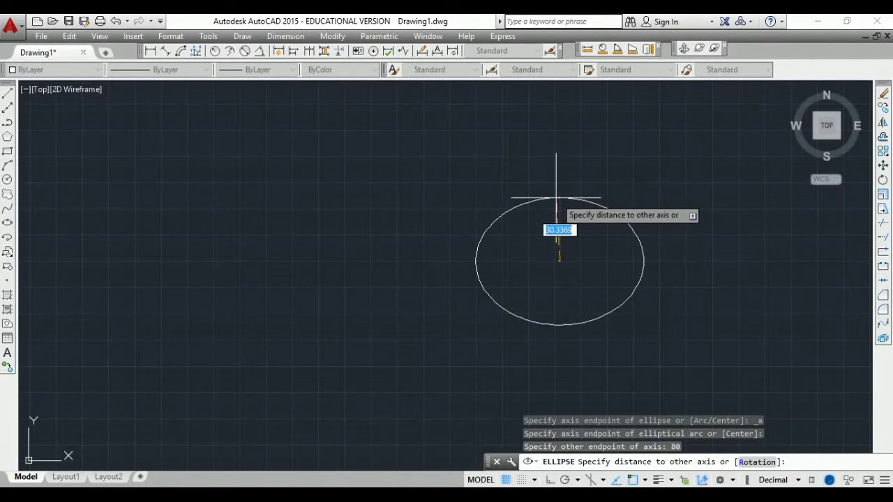
{"action": "type", "text": "3"}
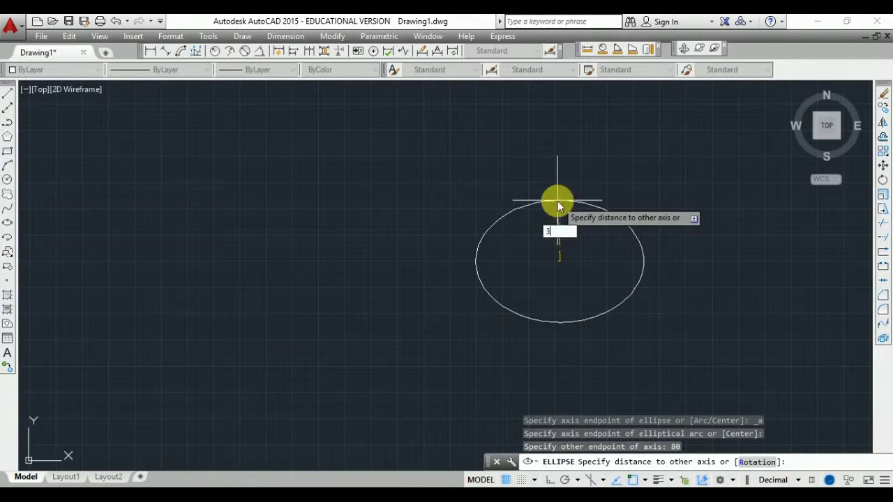
{"action": "type", "text": "0"}
{"action": "left_click", "coordinate": [558, 202]}
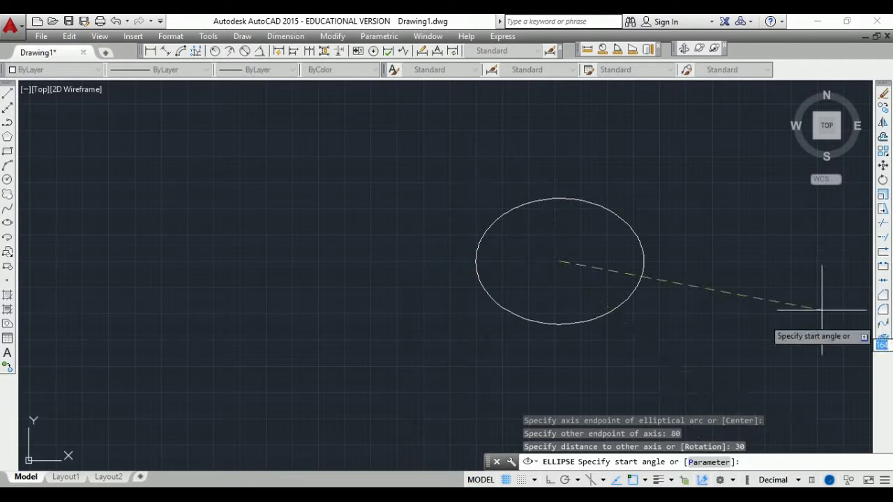
Step: Give the elliptical arc a 0° start angle and a 90° end angle
{"action": "left_click", "coordinate": [438, 75]}
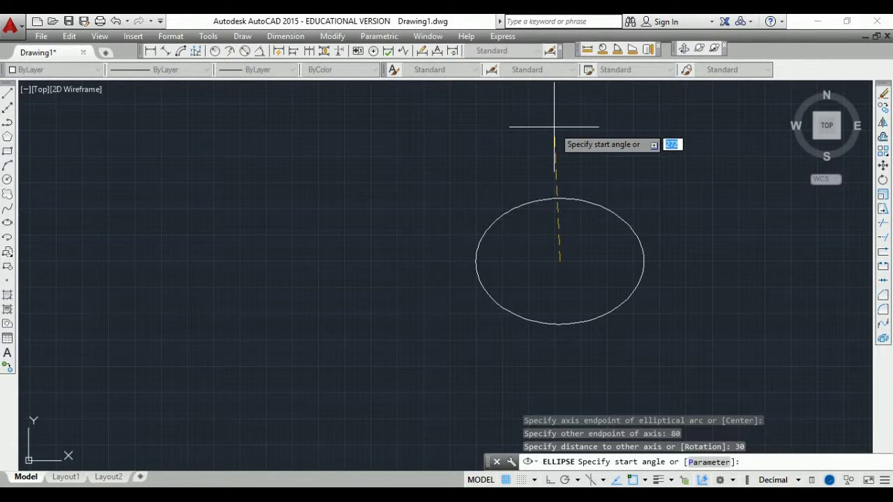
{"action": "type", "text": "0"}
{"action": "left_click", "coordinate": [554, 127]}
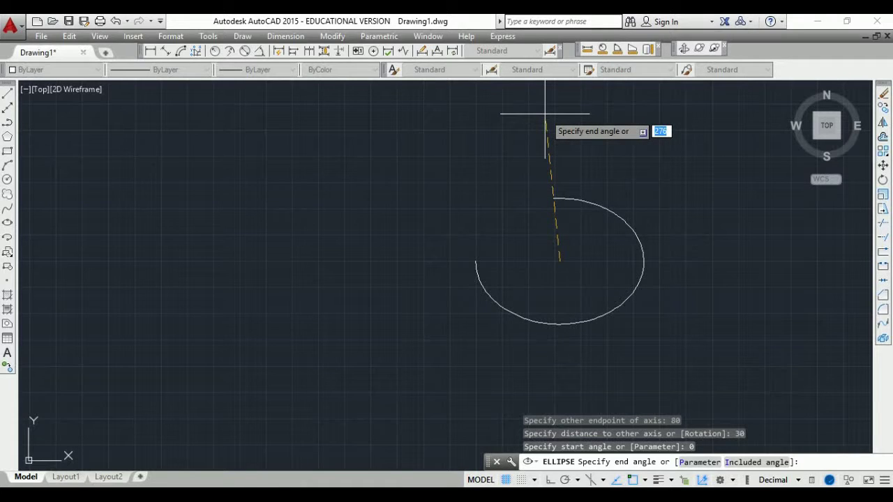
{"action": "type", "text": "90"}
{"action": "key", "text": "Return"}
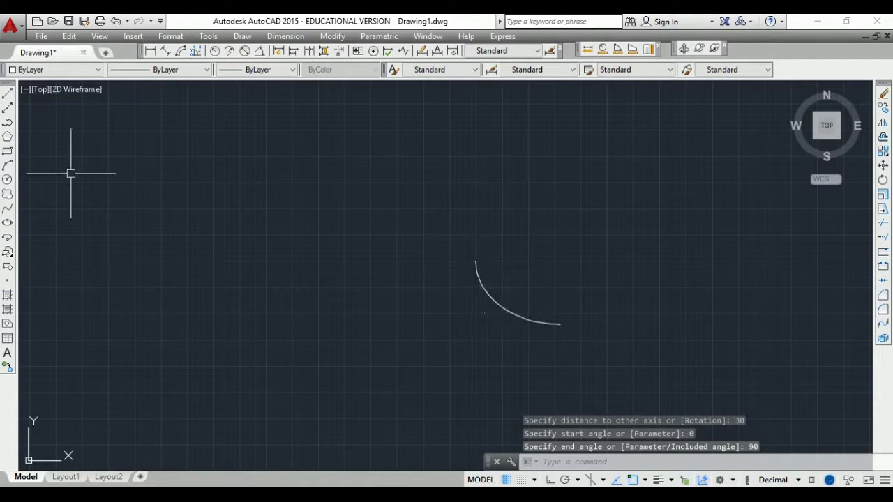
{"action": "left_click", "coordinate": [7, 93]}
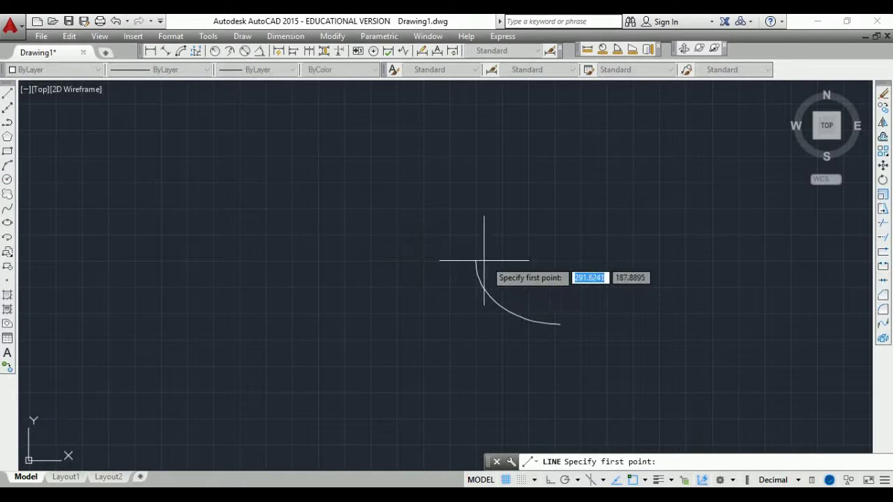
Step: Draw a horizontal and a vertical line closing the quarter arc at a right-angle corner
{"action": "left_click", "coordinate": [475, 261]}
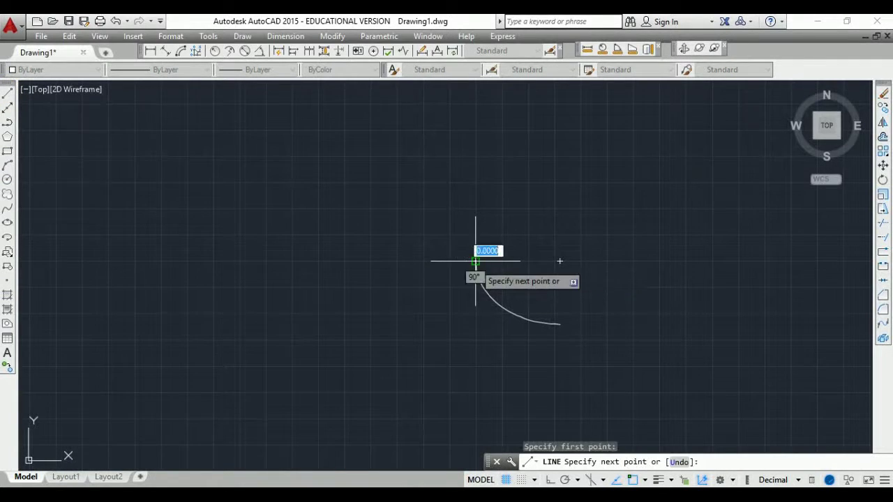
{"action": "left_click", "coordinate": [560, 260]}
{"action": "left_click", "coordinate": [560, 323]}
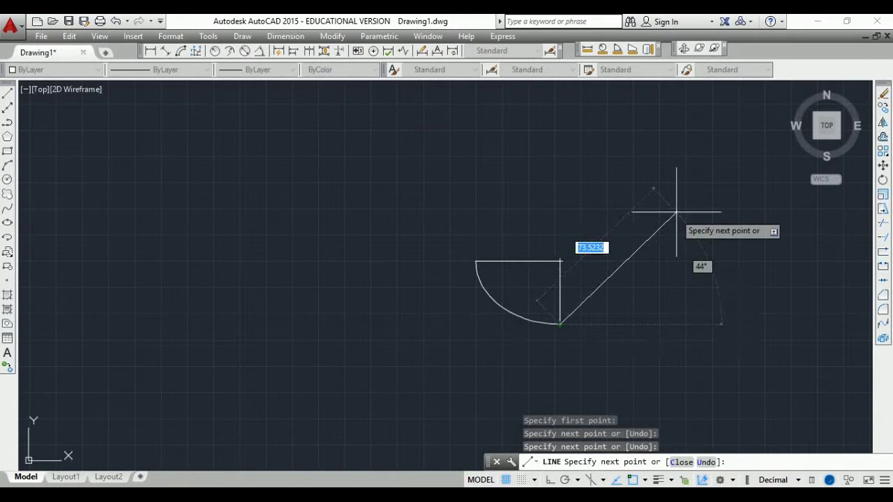
{"action": "key", "text": "Escape"}
{"action": "scroll", "coordinate": [542, 314], "scroll_direction": "up", "scroll_amount": 2}
{"action": "scroll", "coordinate": [549, 298], "scroll_direction": "up", "scroll_amount": 2}
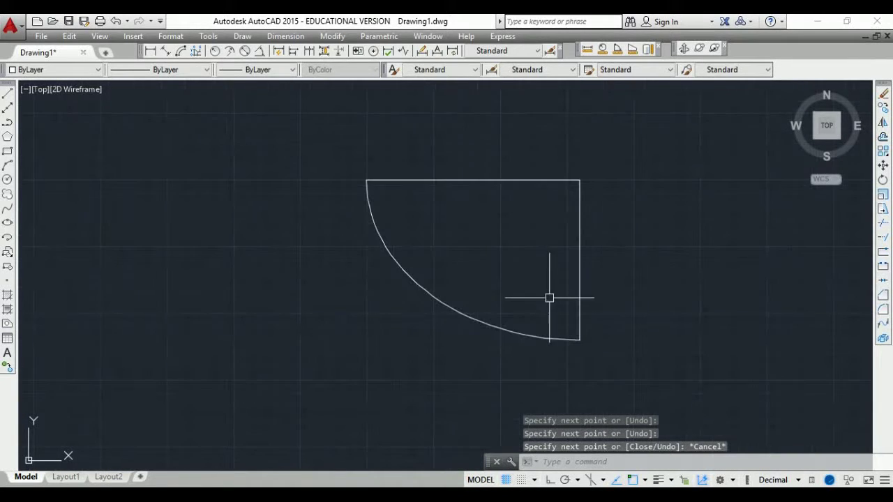
Step: Add a 90° angular dimension between the top and right vertical edges
{"action": "left_click", "coordinate": [258, 51]}
{"action": "left_click", "coordinate": [532, 180]}
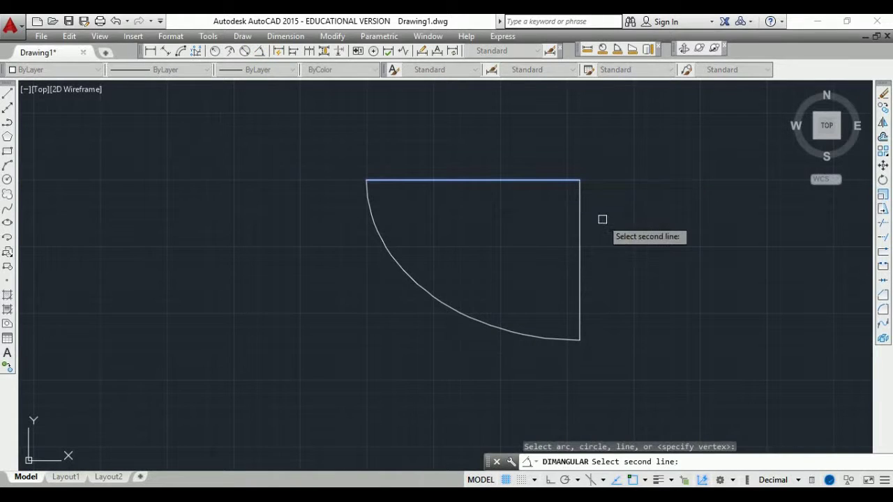
{"action": "left_click", "coordinate": [578, 225]}
{"action": "left_click", "coordinate": [538, 201]}
{"action": "scroll", "coordinate": [550, 200], "scroll_direction": "up", "scroll_amount": 3}
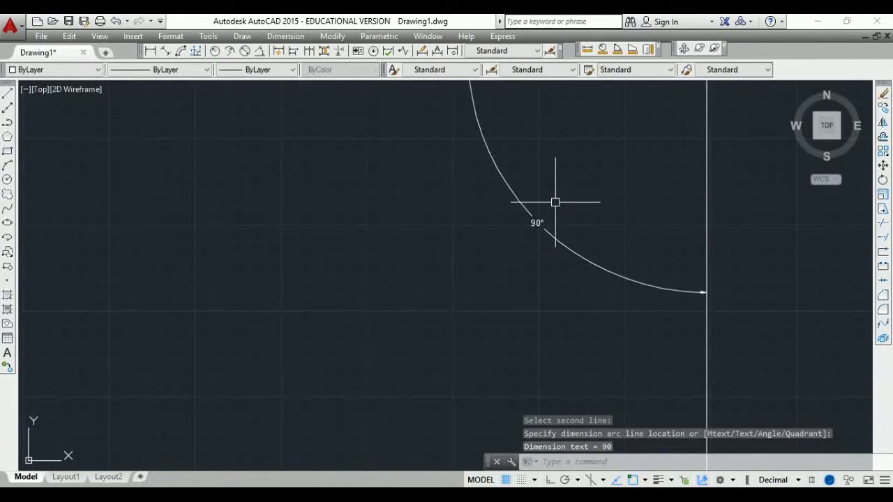
{"action": "scroll", "coordinate": [553, 207], "scroll_direction": "up", "scroll_amount": 2}
{"action": "scroll", "coordinate": [552, 209], "scroll_direction": "up", "scroll_amount": 4}
{"action": "scroll", "coordinate": [411, 302], "scroll_direction": "down", "scroll_amount": 3}
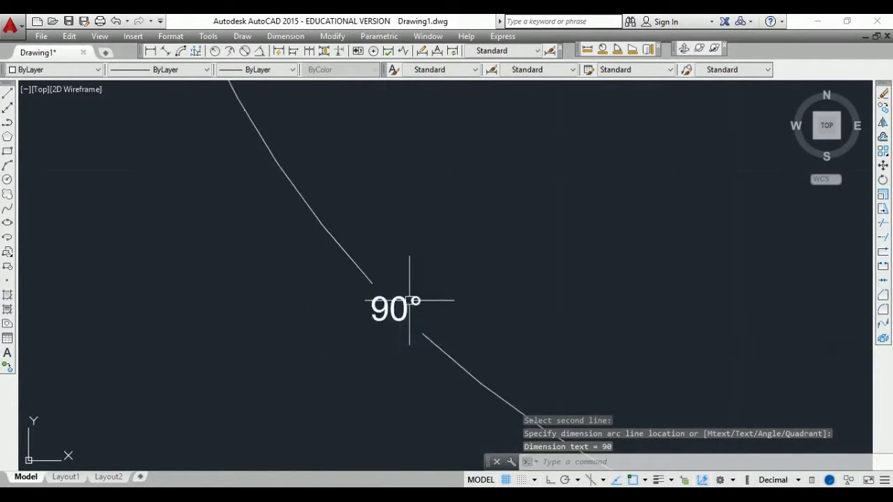
{"action": "scroll", "coordinate": [410, 300], "scroll_direction": "down", "scroll_amount": 2}
{"action": "scroll", "coordinate": [462, 265], "scroll_direction": "down", "scroll_amount": 3}
{"action": "scroll", "coordinate": [461, 279], "scroll_direction": "up", "scroll_amount": 2}
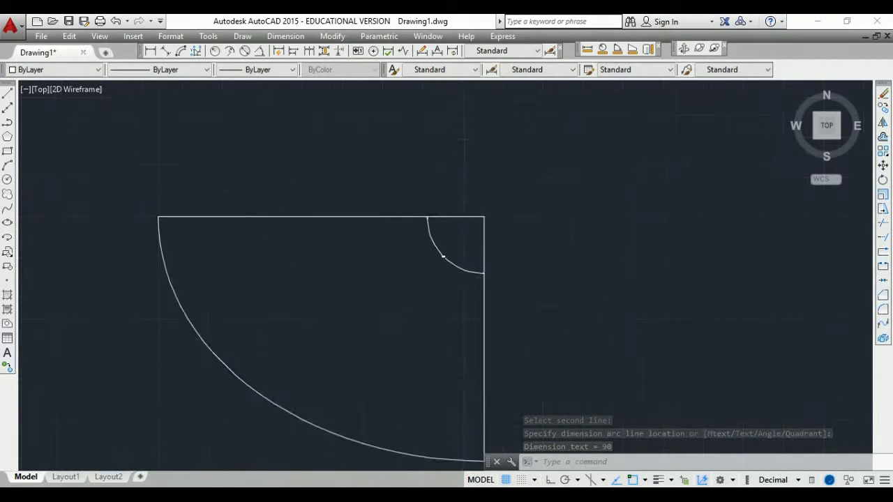
{"action": "scroll", "coordinate": [443, 257], "scroll_direction": "up", "scroll_amount": 5}
Step: Bring the whole quarter shape into view and open the Dimension Style Manager with D
{"action": "mouse_move", "coordinate": [428, 249]}
{"action": "middle_mouse_down"}
{"action": "mouse_move", "coordinate": [478, 309]}
{"action": "mouse_move", "coordinate": [478, 335]}
{"action": "middle_mouse_up"}
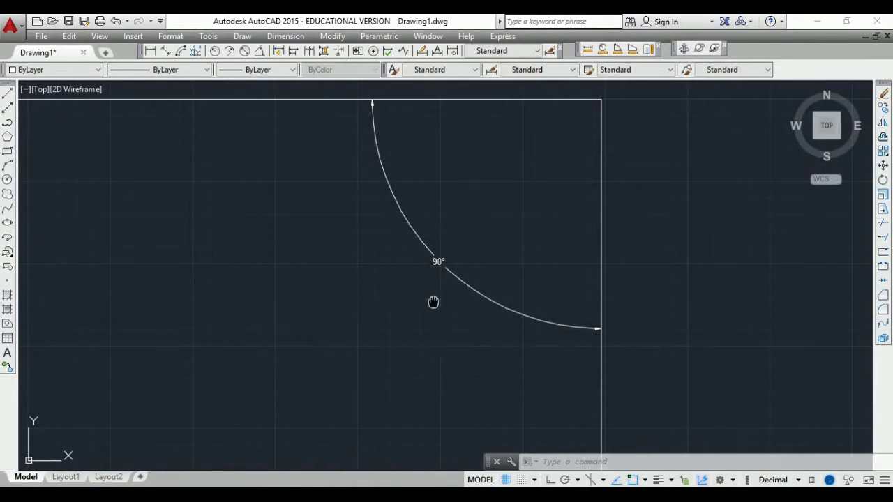
{"action": "middle_click_drag", "start_coordinate": [433, 301], "coordinate": [456, 336]}
{"action": "scroll", "coordinate": [381, 285], "scroll_direction": "down", "scroll_amount": 6}
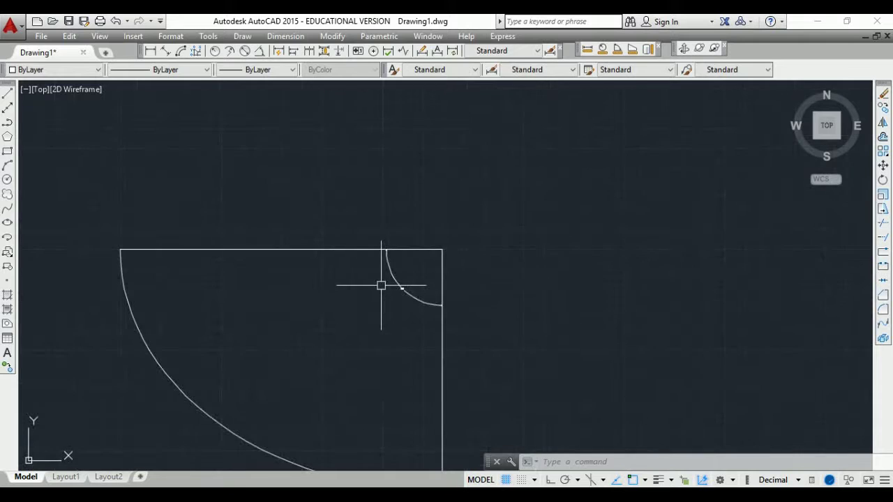
{"action": "middle_click_drag", "start_coordinate": [380, 286], "coordinate": [372, 216]}
{"action": "type", "text": "d"}
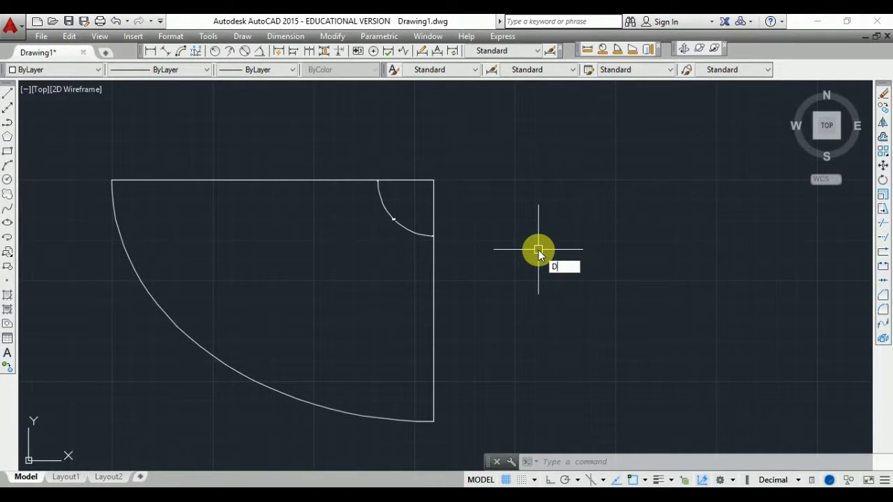
{"action": "key", "text": "Return"}
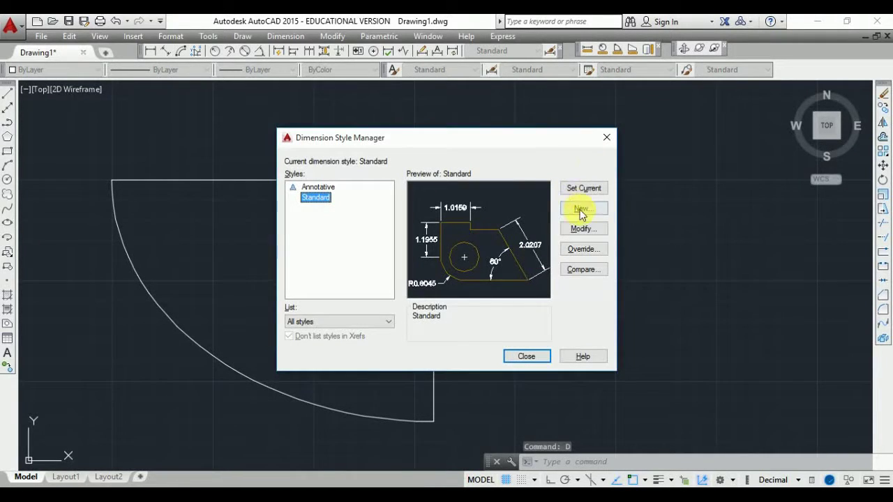
Step: Set the Standard dimension style's overall scale to 30 and make it the current style
{"action": "left_click", "coordinate": [583, 236]}
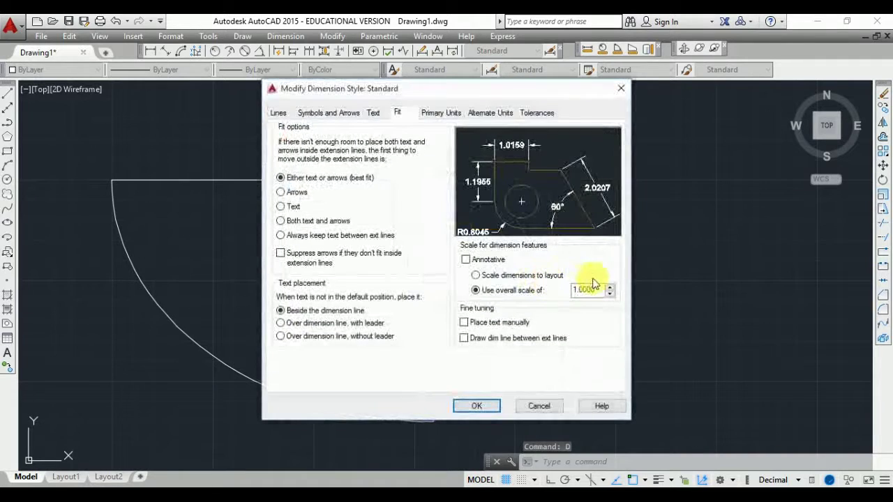
{"action": "double_click", "coordinate": [585, 289]}
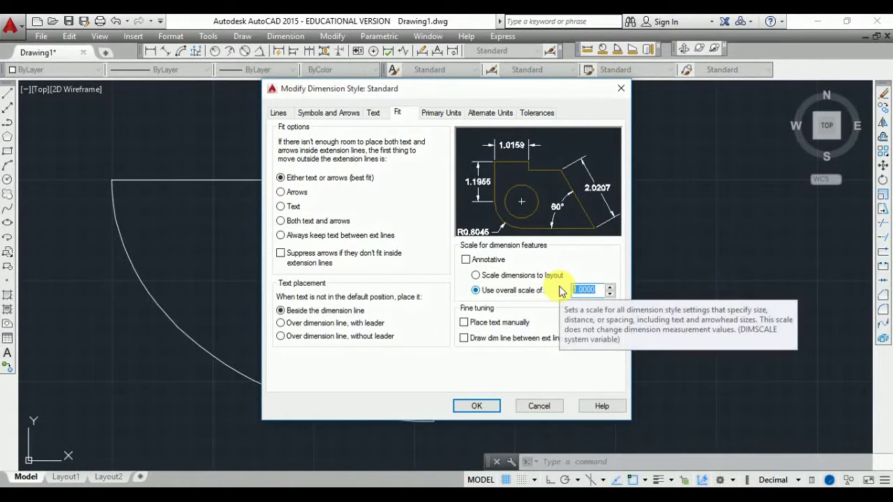
{"action": "type", "text": "30"}
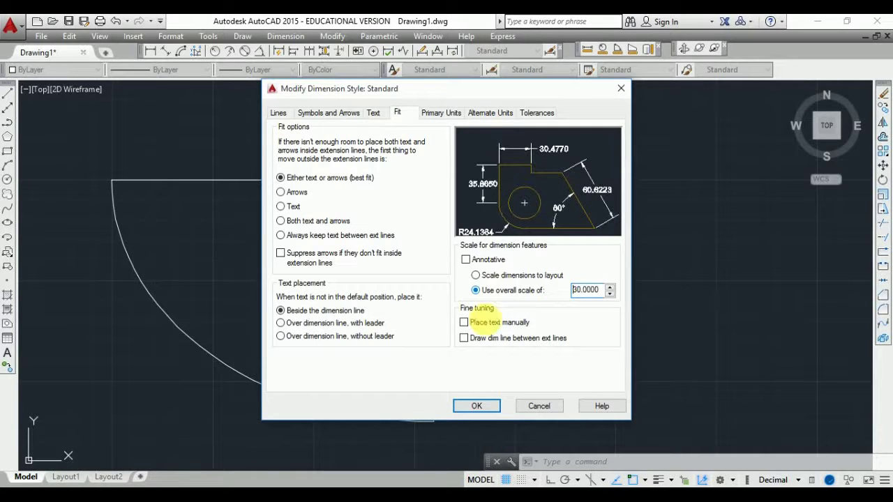
{"action": "left_click", "coordinate": [476, 406]}
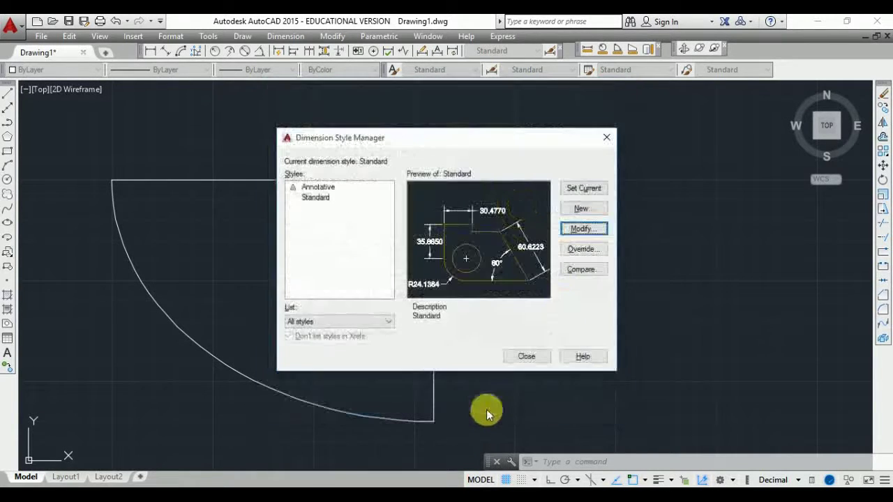
{"action": "left_click", "coordinate": [591, 193]}
{"action": "left_click", "coordinate": [526, 356]}
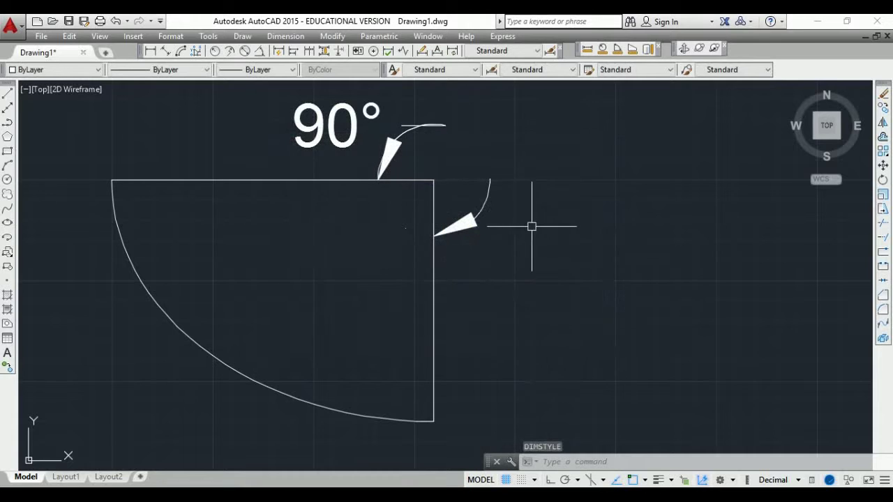
Step: Check the enlarged 90° dimension, then pan the drawing right to clear room for a new arc
{"action": "left_click", "coordinate": [309, 91]}
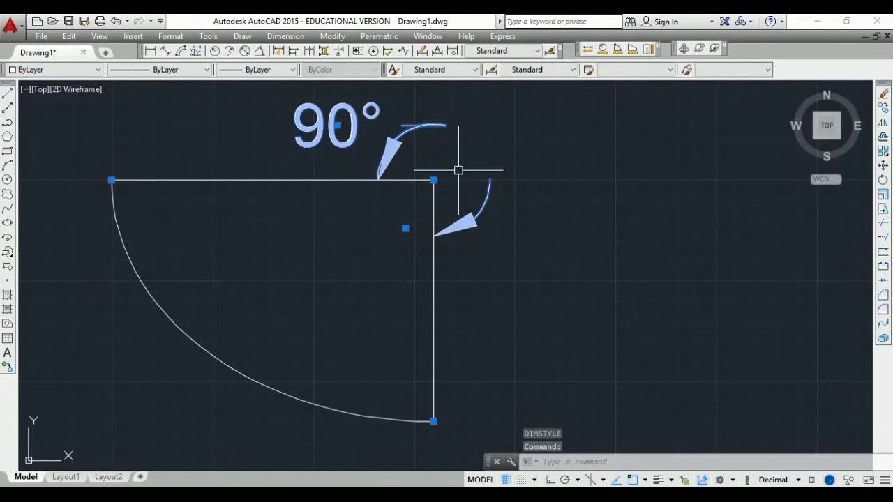
{"action": "scroll", "coordinate": [476, 177], "scroll_direction": "up", "scroll_amount": 4}
{"action": "scroll", "coordinate": [475, 177], "scroll_direction": "down", "scroll_amount": 4}
{"action": "mouse_move", "coordinate": [484, 175]}
{"action": "middle_mouse_down"}
{"action": "mouse_move", "coordinate": [528, 175]}
{"action": "mouse_move", "coordinate": [590, 157]}
{"action": "middle_mouse_up"}
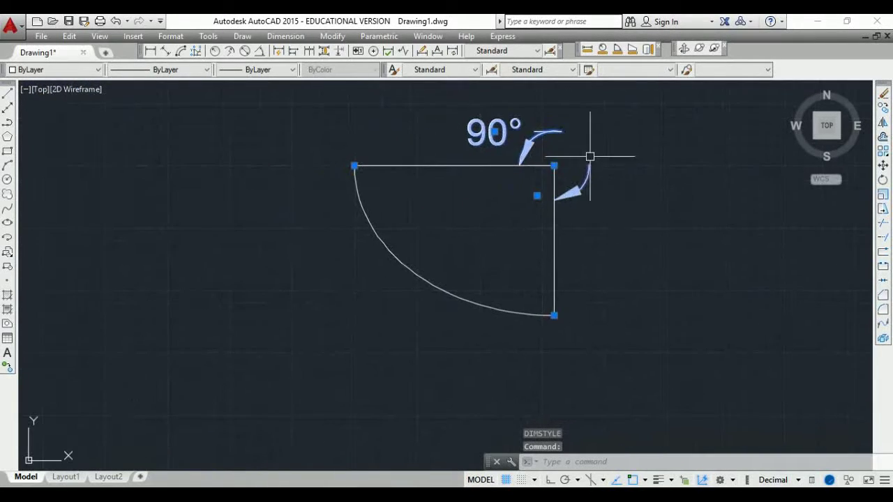
{"action": "scroll", "coordinate": [388, 180], "scroll_direction": "up", "scroll_amount": 2}
{"action": "key", "text": "Escape"}
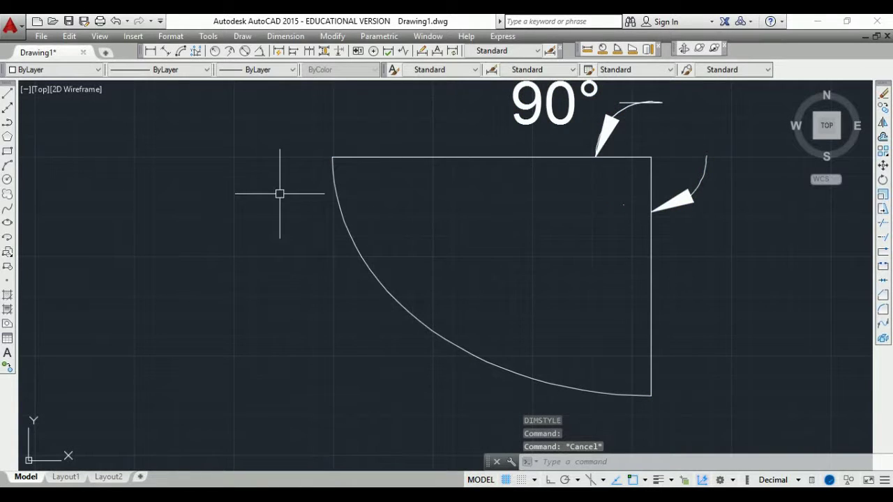
{"action": "mouse_move", "coordinate": [279, 194]}
{"action": "middle_mouse_down"}
{"action": "mouse_move", "coordinate": [378, 211]}
{"action": "mouse_move", "coordinate": [368, 193]}
{"action": "mouse_move", "coordinate": [354, 191]}
{"action": "middle_mouse_up"}
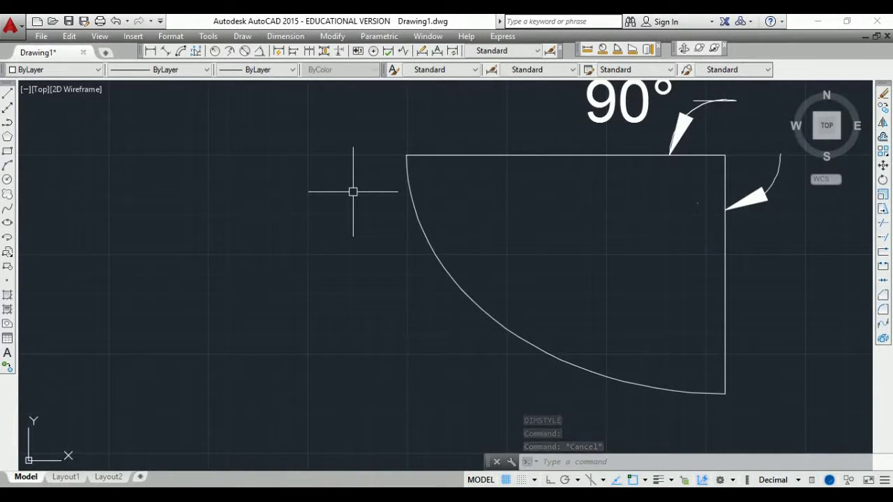
{"action": "scroll", "coordinate": [352, 191], "scroll_direction": "down", "scroll_amount": 4}
{"action": "mouse_move", "coordinate": [353, 192]}
{"action": "middle_mouse_down"}
{"action": "mouse_move", "coordinate": [371, 219]}
{"action": "mouse_move", "coordinate": [431, 211]}
{"action": "middle_mouse_up"}
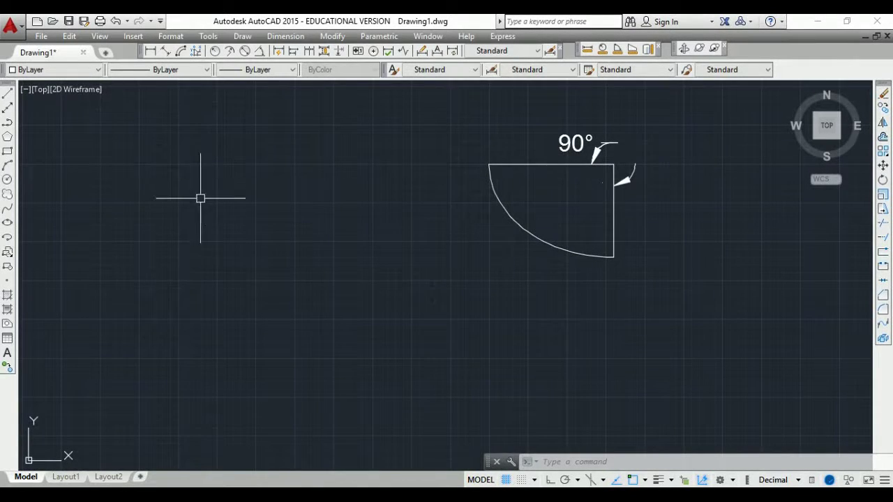
{"action": "middle_click_drag", "start_coordinate": [311, 251], "coordinate": [305, 246]}
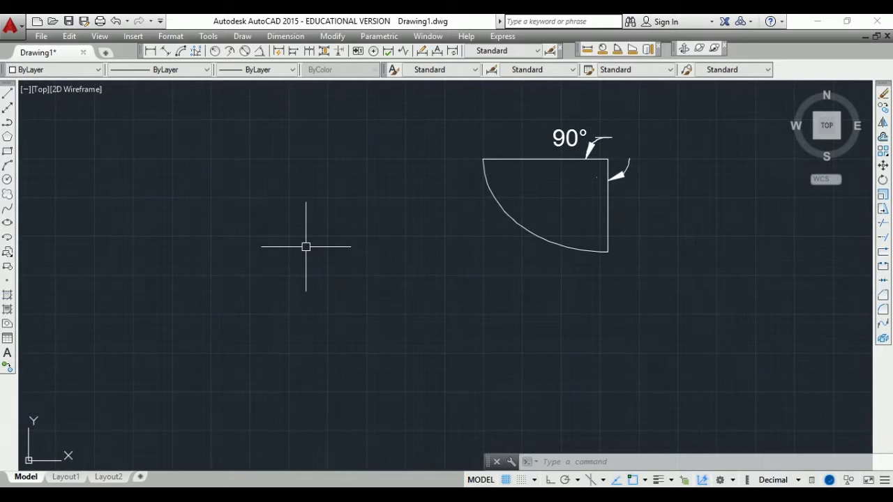
{"action": "middle_click_drag", "start_coordinate": [373, 220], "coordinate": [386, 170]}
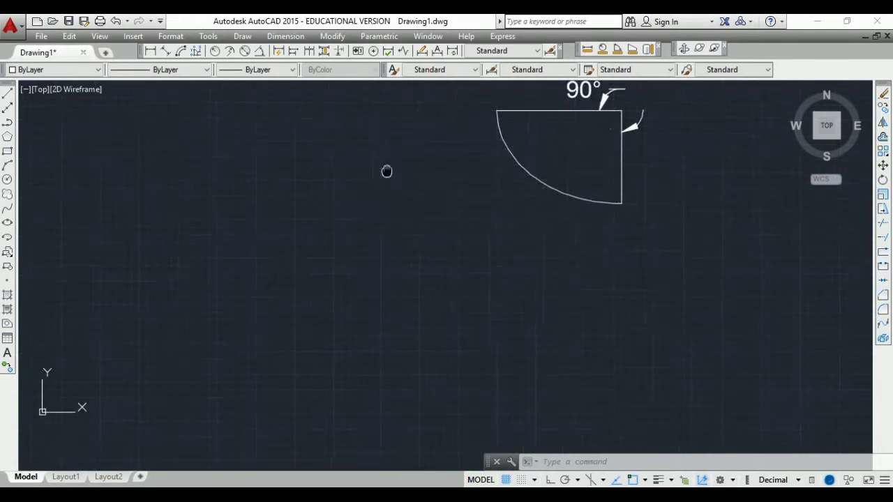
{"action": "middle_click_drag", "start_coordinate": [355, 211], "coordinate": [341, 243]}
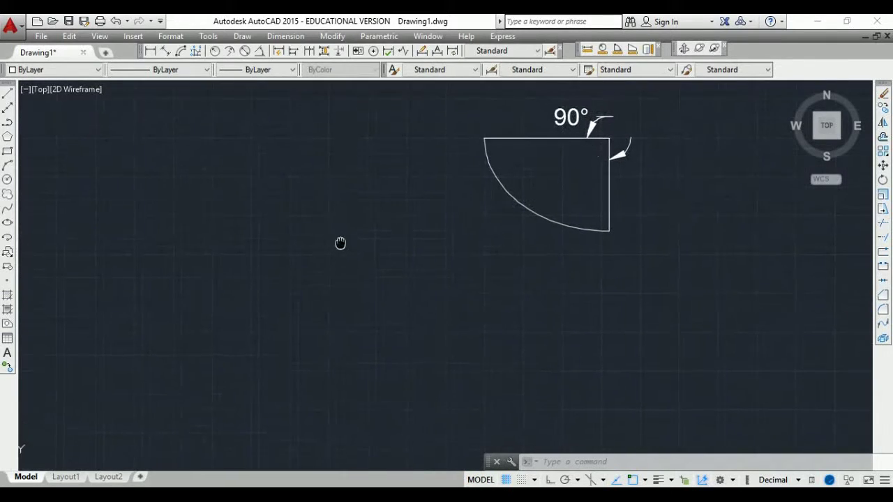
Step: Draw an elliptical arc on a horizontal major axis, with start angle 90 and end angle 180
{"action": "left_click", "coordinate": [8, 239]}
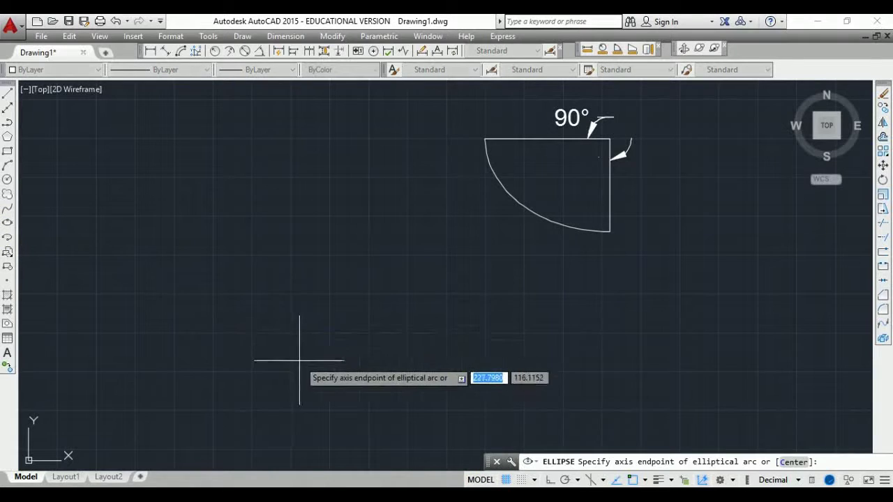
{"action": "left_click", "coordinate": [249, 336]}
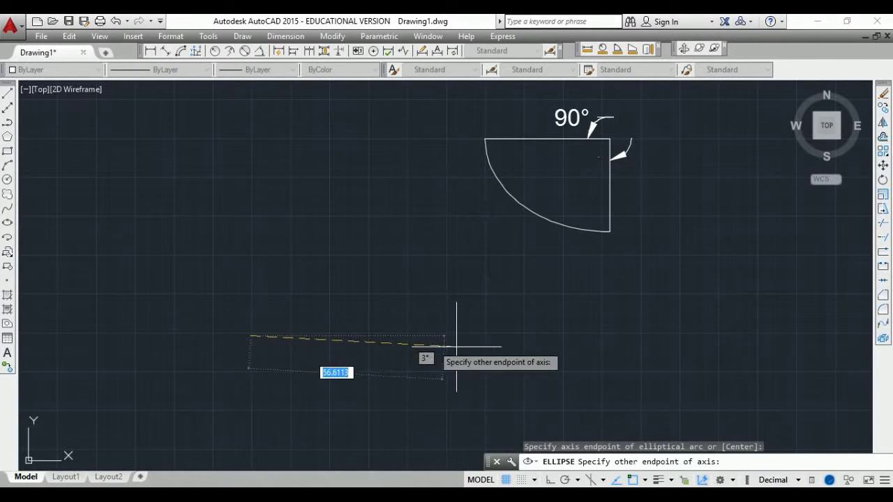
{"action": "left_click", "coordinate": [514, 335]}
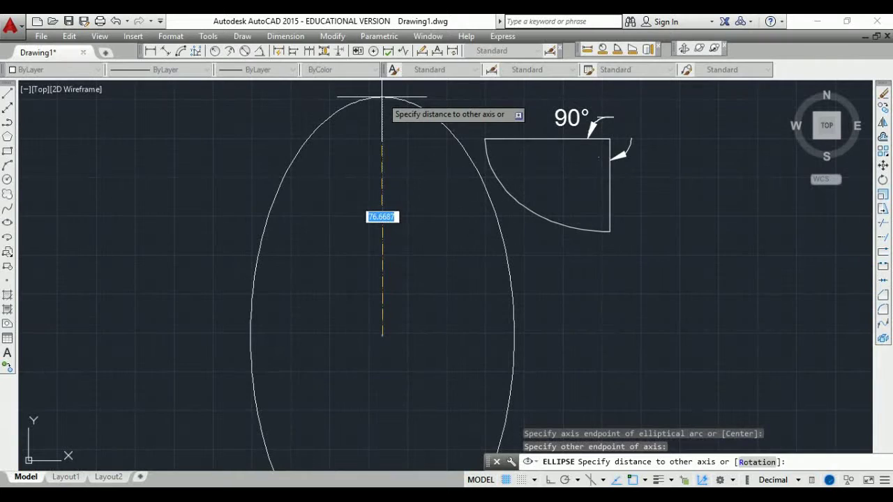
{"action": "left_click", "coordinate": [382, 96]}
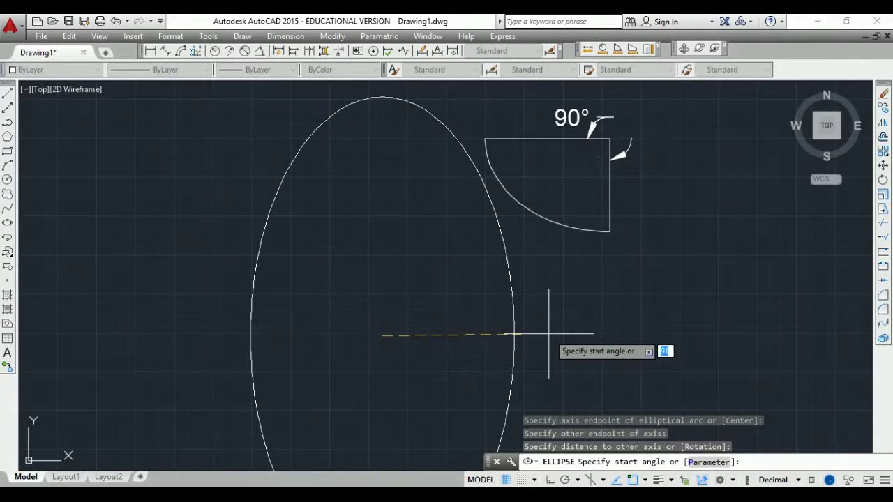
{"action": "type", "text": "90"}
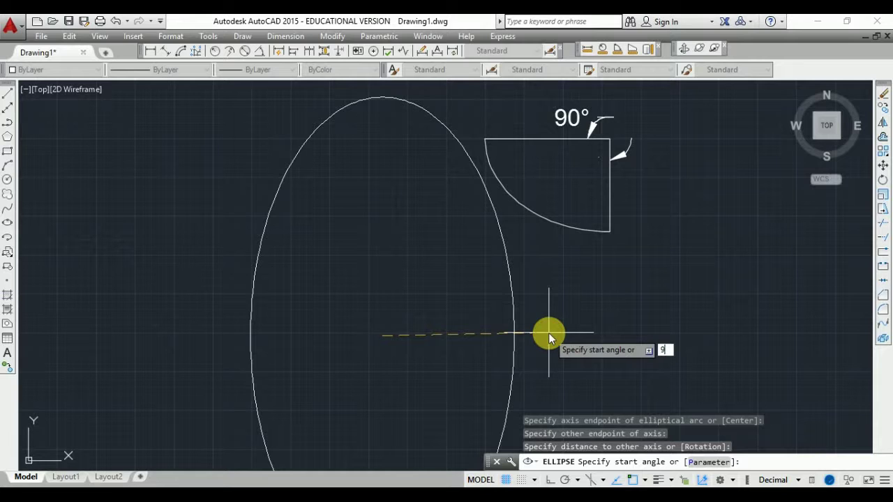
{"action": "key", "text": "Return"}
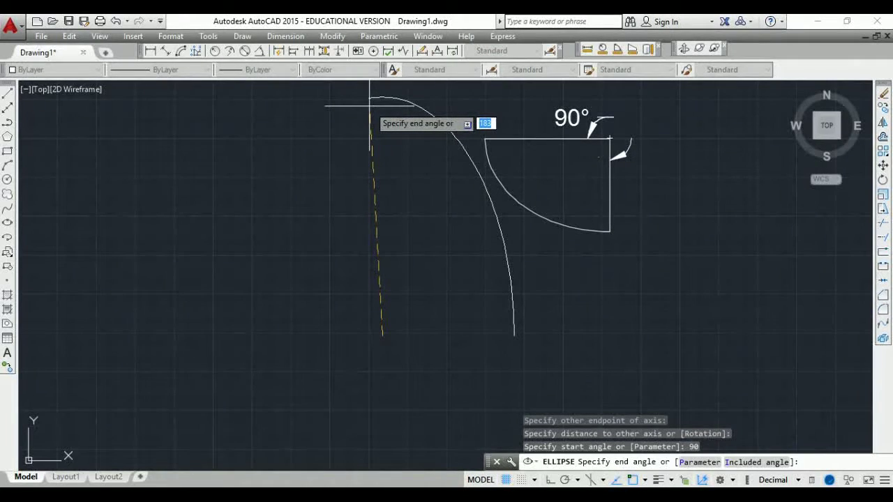
{"action": "type", "text": "18"}
{"action": "key", "text": "Return"}
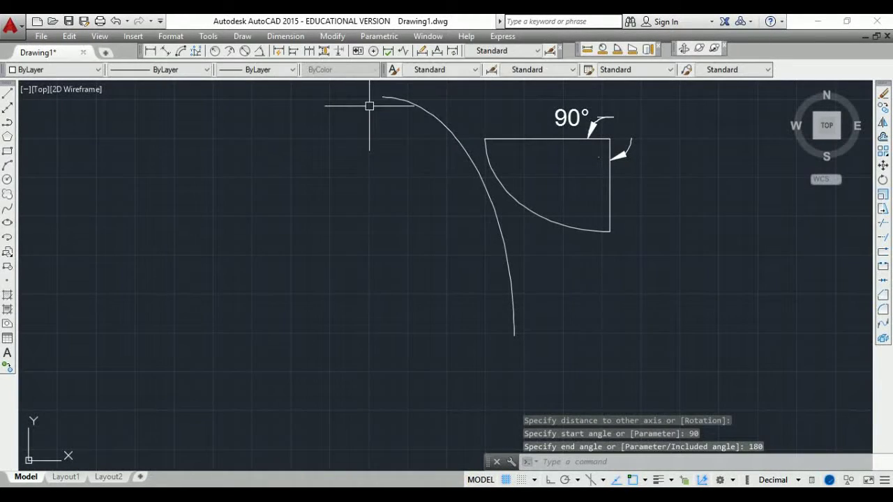
{"action": "scroll", "coordinate": [401, 129], "scroll_direction": "down", "scroll_amount": 2}
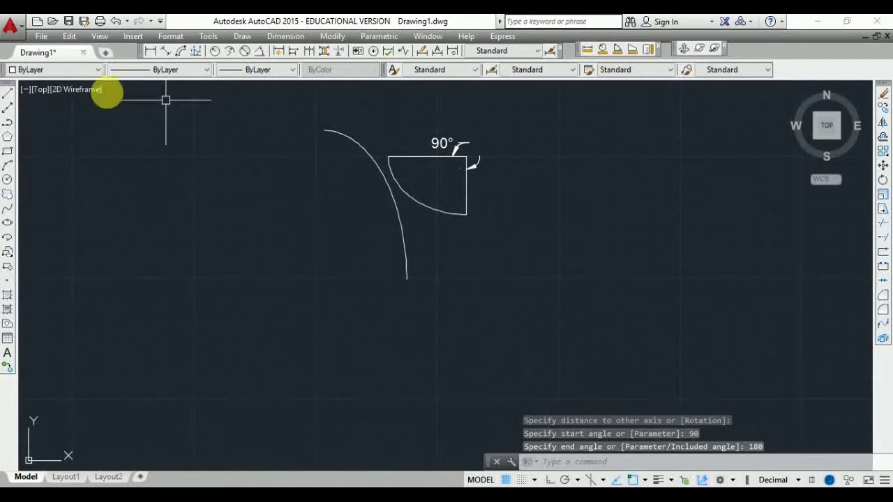
Step: Close the arc with a vertical line down from its top and a horizontal line to its end
{"action": "left_click", "coordinate": [9, 98]}
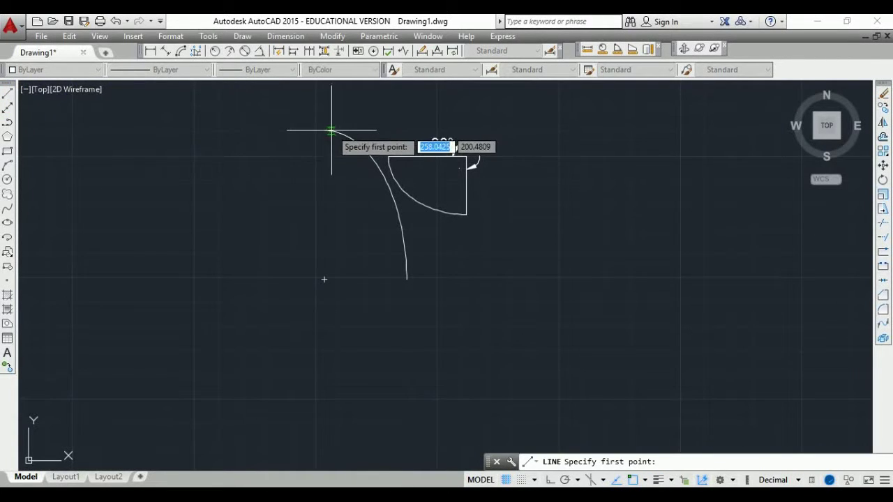
{"action": "left_click", "coordinate": [323, 130]}
{"action": "left_click", "coordinate": [324, 279]}
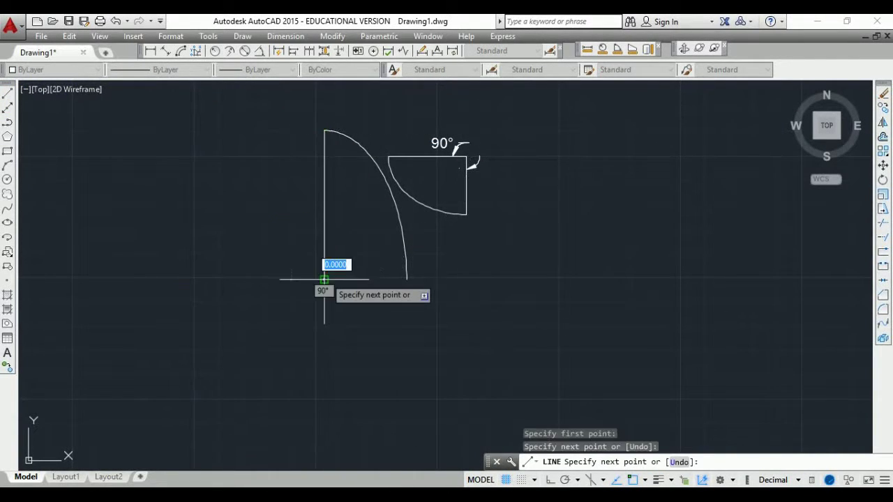
{"action": "left_click", "coordinate": [407, 279]}
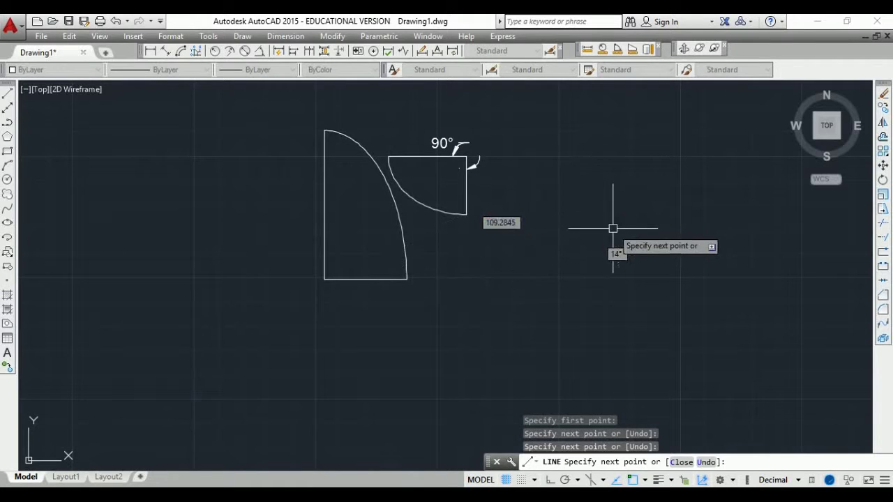
{"action": "key", "text": "Escape"}
Step: Select all objects with Ctrl+A and delete them, clearing the drawing
{"action": "scroll", "coordinate": [372, 214], "scroll_direction": "up", "scroll_amount": 2}
{"action": "mouse_move", "coordinate": [307, 224]}
{"action": "middle_mouse_down"}
{"action": "mouse_move", "coordinate": [436, 248]}
{"action": "mouse_move", "coordinate": [373, 241]}
{"action": "middle_mouse_up"}
{"action": "scroll", "coordinate": [435, 251], "scroll_direction": "down", "scroll_amount": 2}
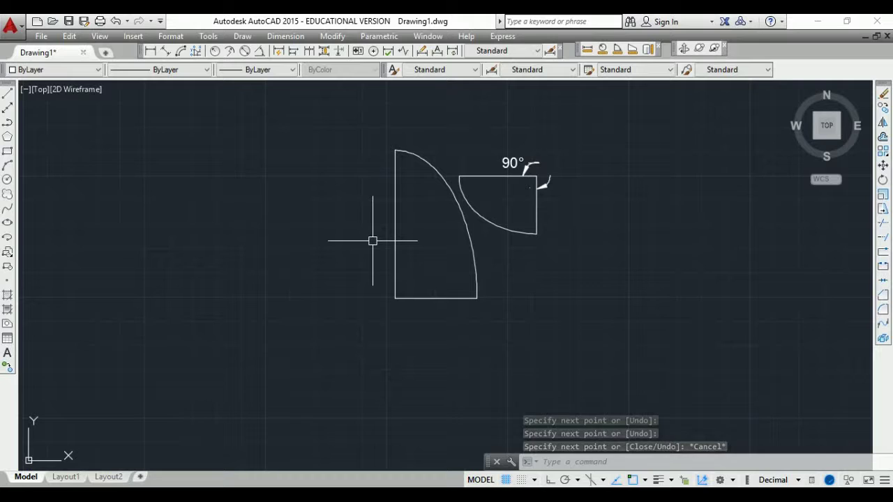
{"action": "mouse_move", "coordinate": [372, 241]}
{"action": "middle_mouse_down"}
{"action": "mouse_move", "coordinate": [354, 206]}
{"action": "mouse_move", "coordinate": [338, 197]}
{"action": "middle_mouse_up"}
{"action": "key", "text": "ctrl+a"}
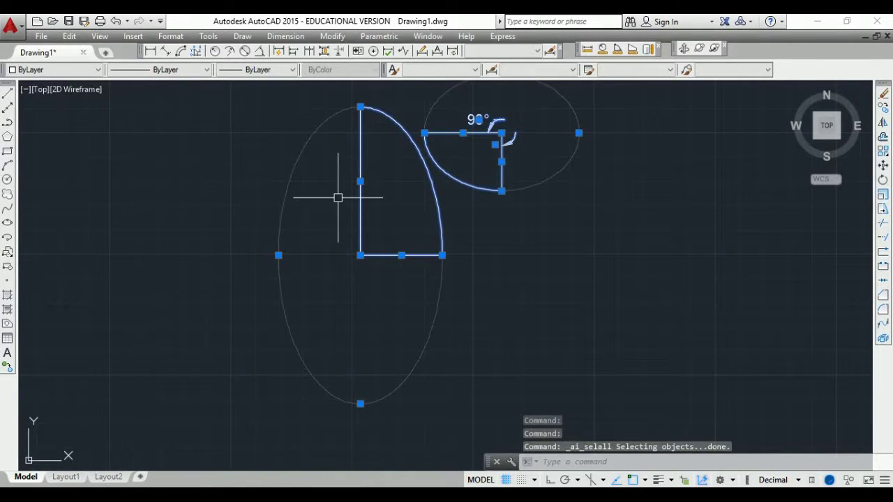
{"action": "key", "text": "Delete"}
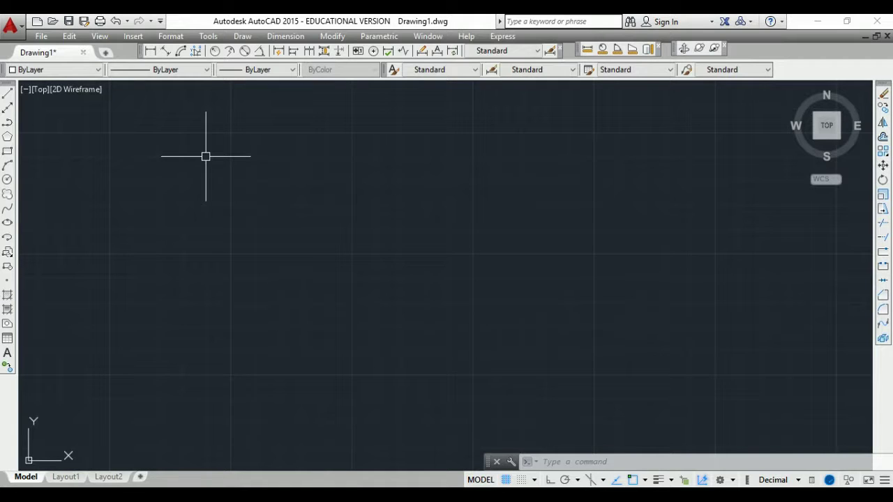
Step: With Ortho on, draw a 200-unit horizontal line starting at the left
{"action": "left_click", "coordinate": [8, 94]}
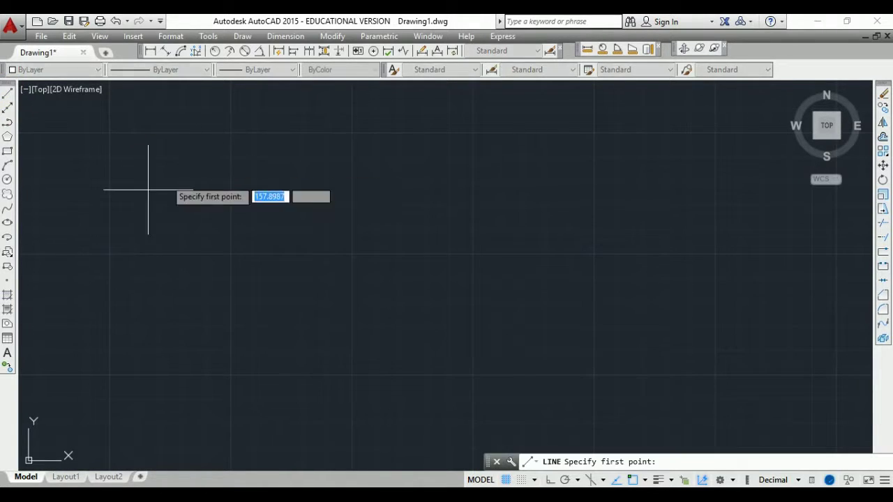
{"action": "left_click", "coordinate": [109, 254]}
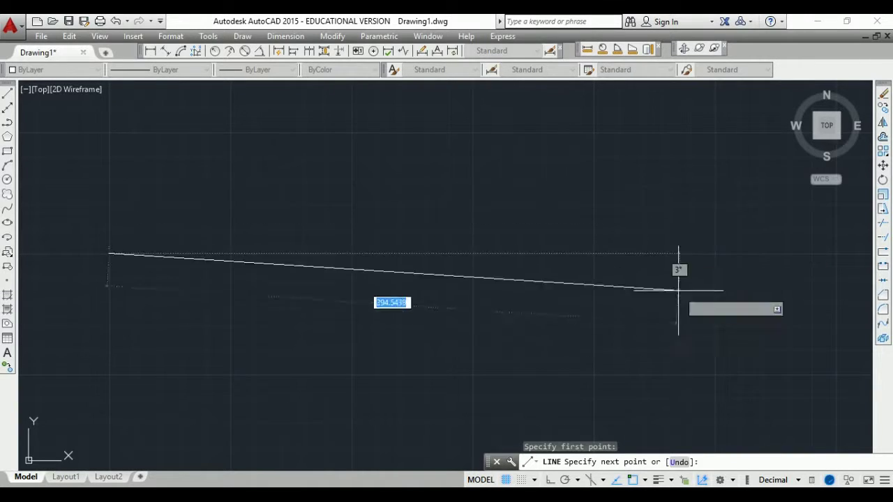
{"action": "left_click", "coordinate": [548, 480]}
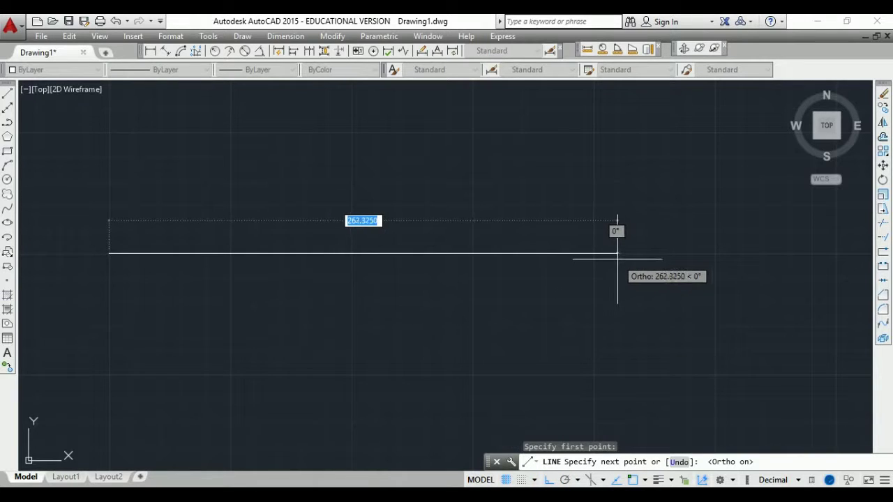
{"action": "type", "text": "200"}
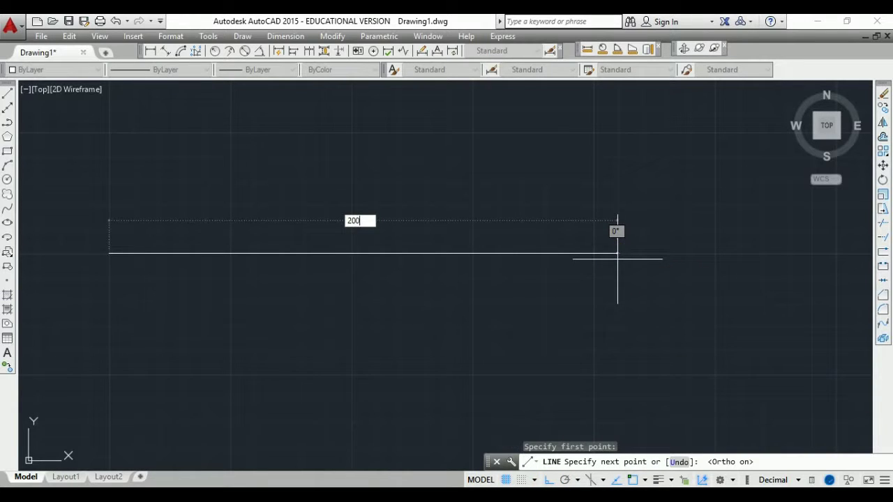
{"action": "key", "text": "Return"}
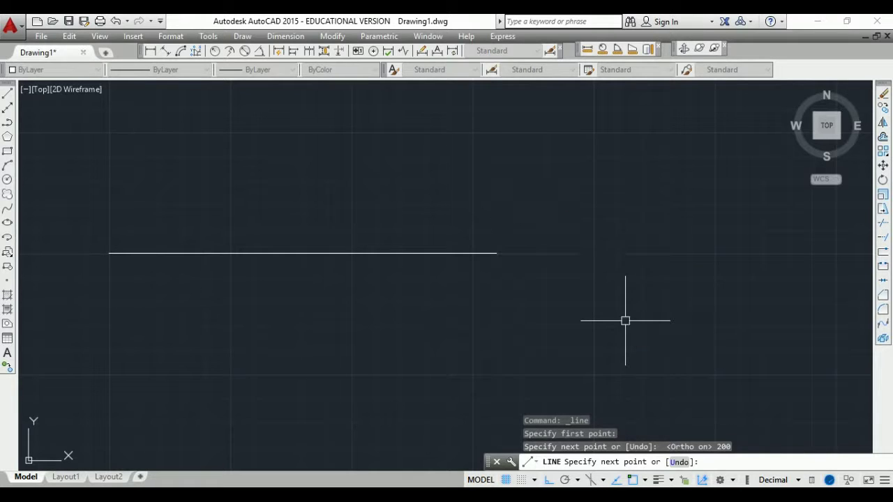
{"action": "key", "text": "Escape"}
{"action": "scroll", "coordinate": [155, 225], "scroll_direction": "up", "scroll_amount": 3}
{"action": "scroll", "coordinate": [339, 247], "scroll_direction": "down", "scroll_amount": 1}
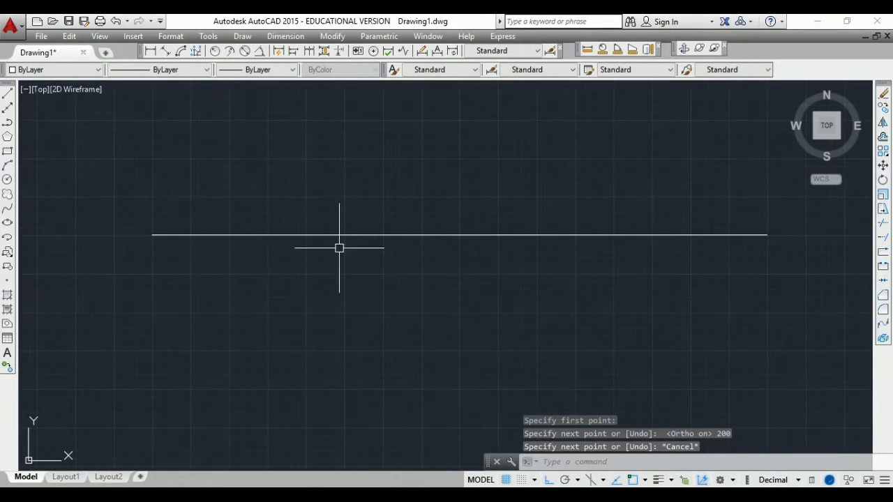
{"action": "middle_click_drag", "start_coordinate": [339, 247], "coordinate": [321, 221]}
Step: Draw the lower 200-unit line below it, which ends with a short vertical stub, and select the stub
{"action": "left_click", "coordinate": [8, 95]}
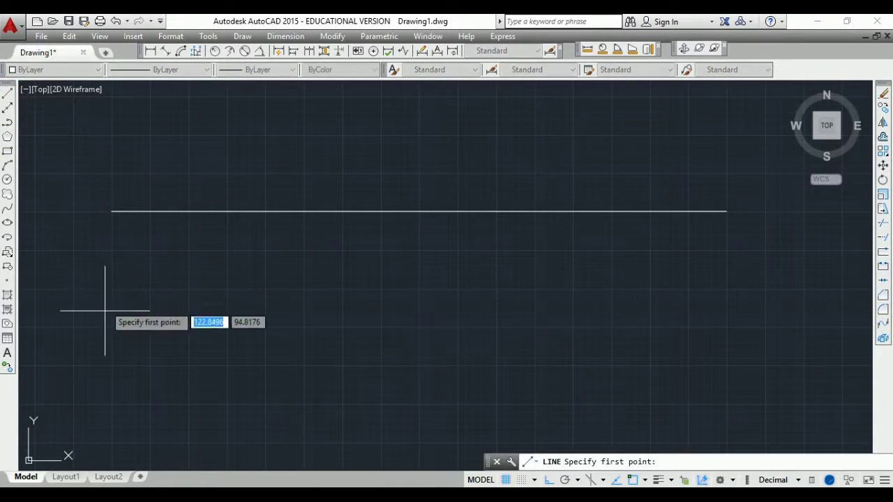
{"action": "left_click", "coordinate": [113, 366]}
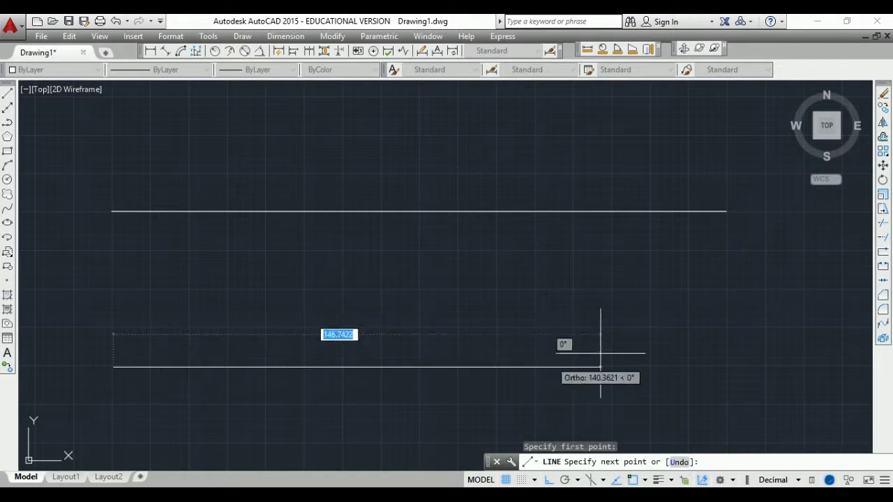
{"action": "type", "text": "200"}
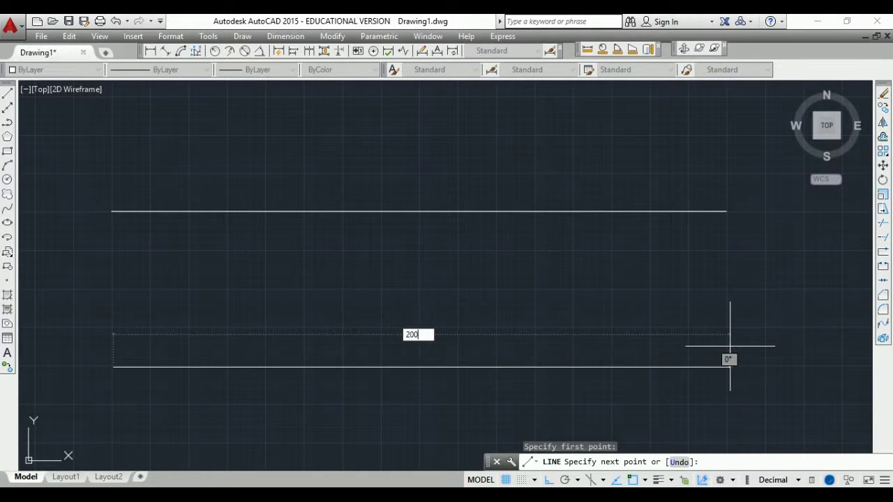
{"action": "key", "text": "Return"}
{"action": "left_click", "coordinate": [729, 345]}
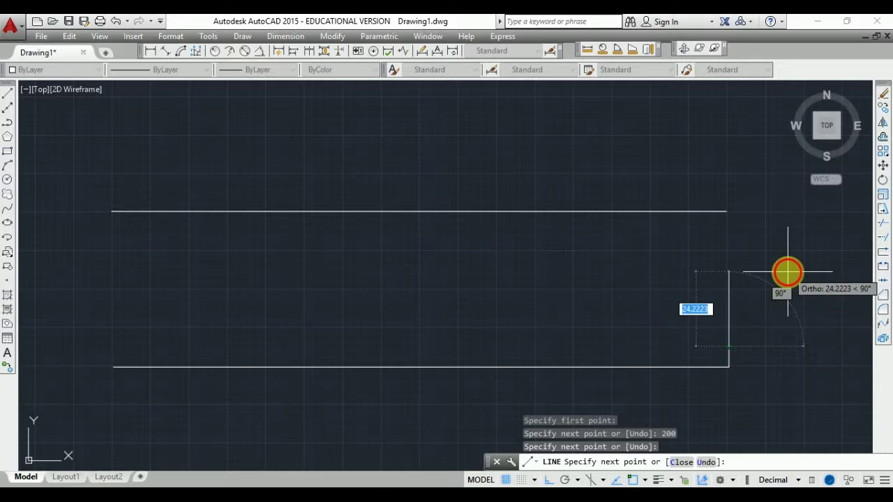
{"action": "key", "text": "Escape"}
{"action": "key", "text": "Escape"}
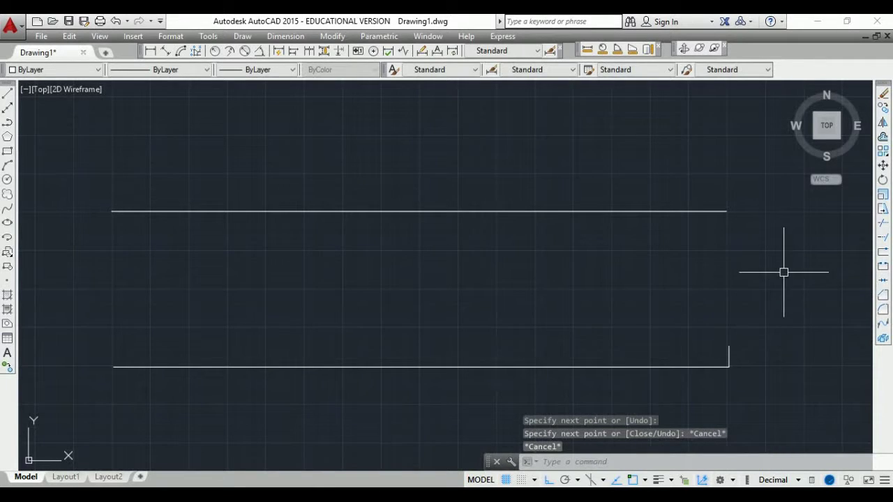
{"action": "left_click", "coordinate": [728, 356]}
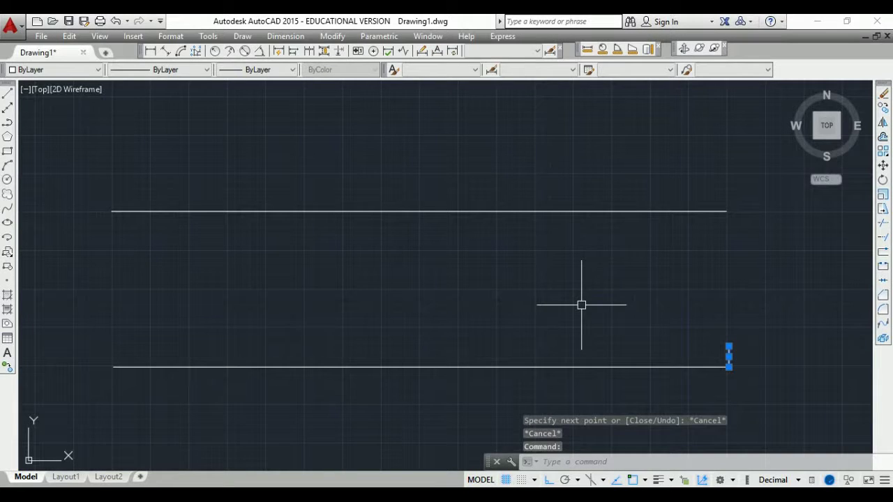
Step: Delete the selected short vertical stub at the lower line's right end
{"action": "left_click", "coordinate": [795, 279]}
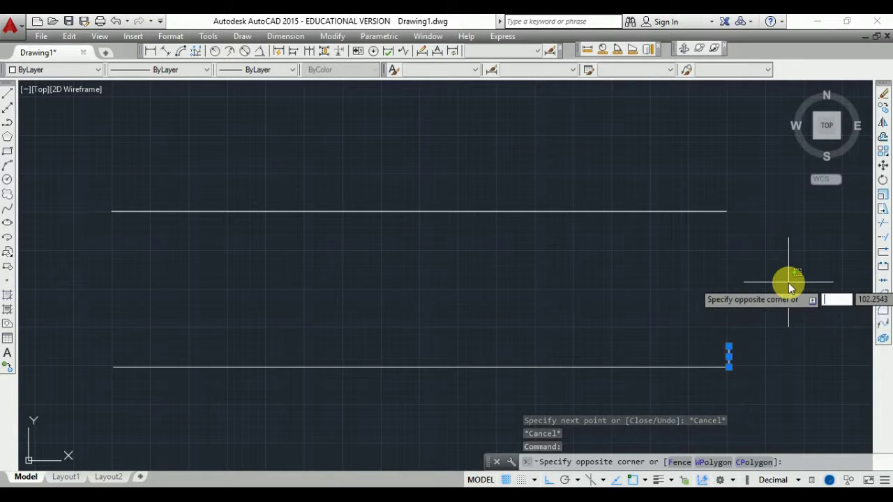
{"action": "key", "text": "Escape"}
{"action": "key", "text": "Delete"}
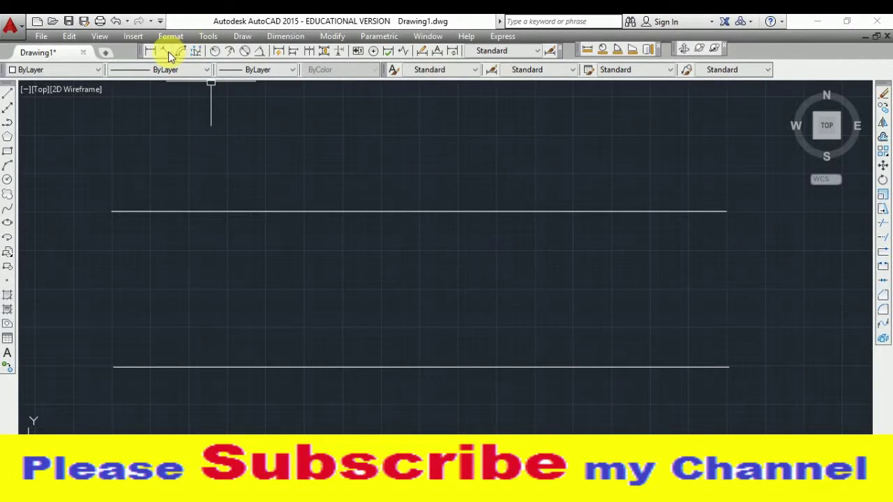
Step: Add a 200.0000 linear dimension below the top line and another below the bottom line
{"action": "left_click", "coordinate": [150, 51]}
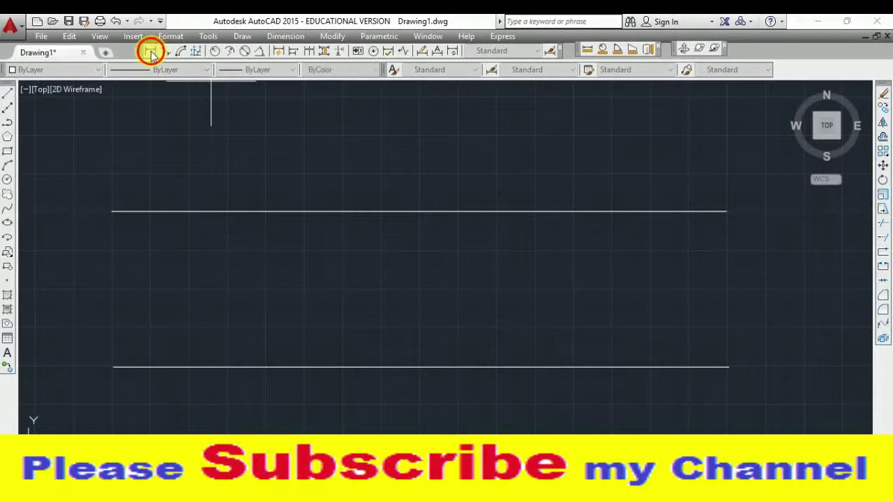
{"action": "left_click", "coordinate": [110, 211]}
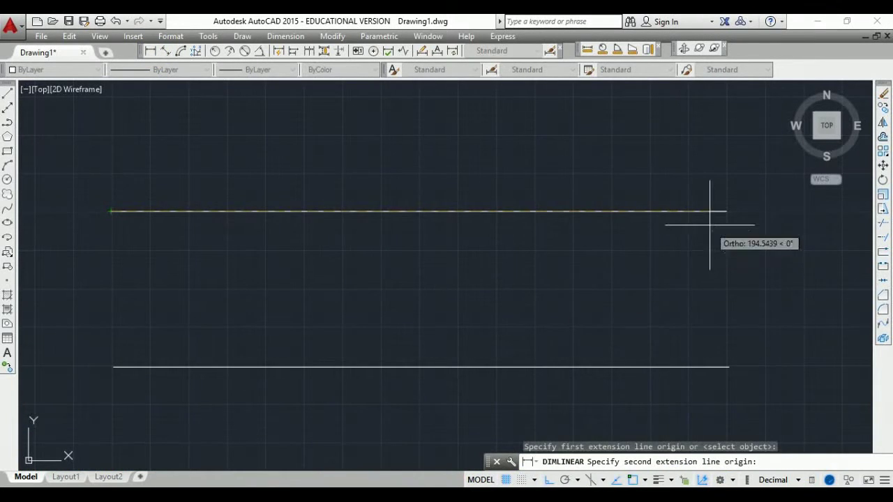
{"action": "left_click", "coordinate": [726, 212]}
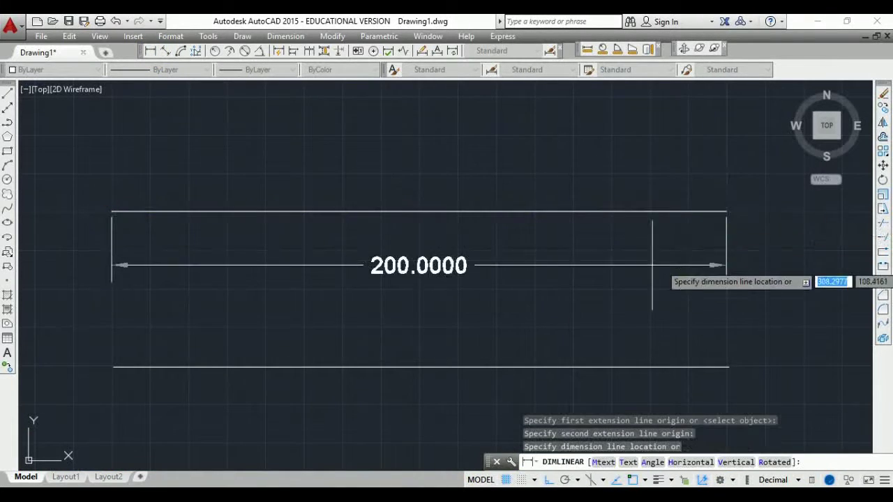
{"action": "left_click", "coordinate": [508, 282]}
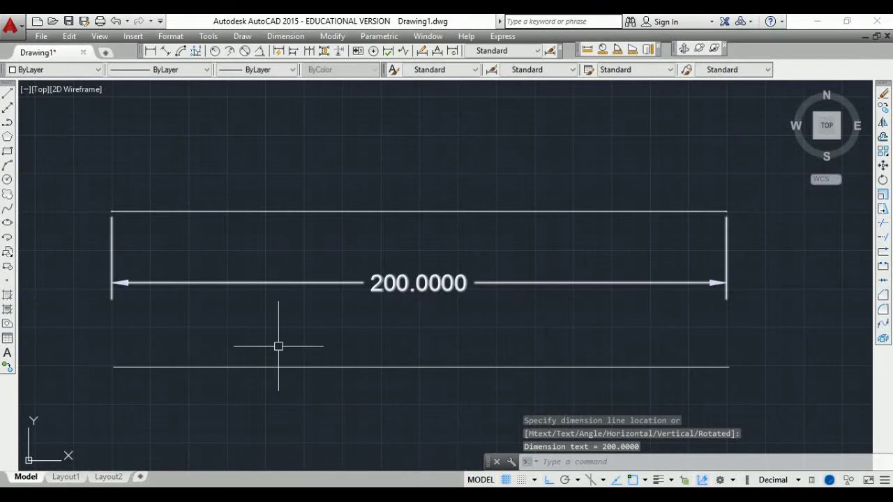
{"action": "left_click", "coordinate": [150, 51]}
{"action": "left_click", "coordinate": [113, 366]}
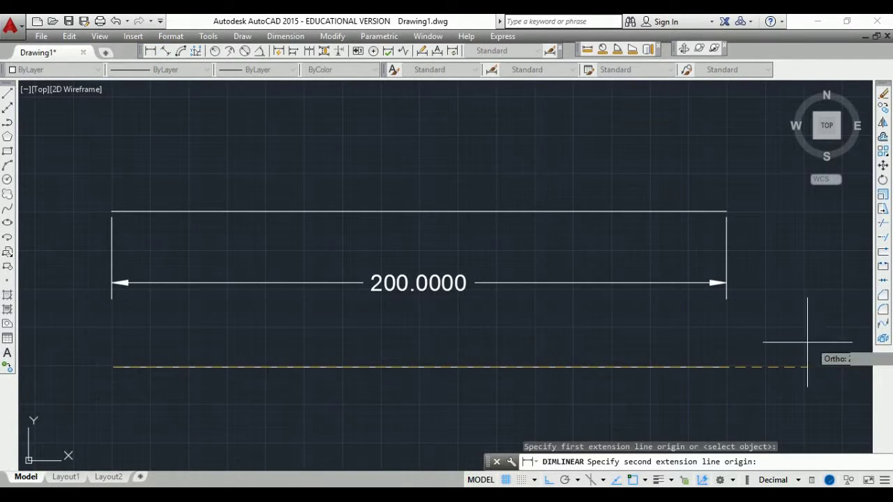
{"action": "left_click", "coordinate": [726, 366]}
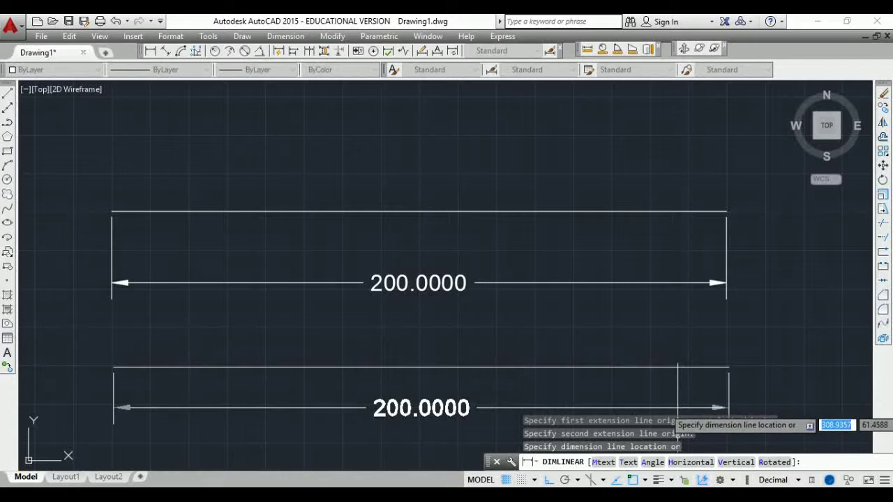
{"action": "left_click", "coordinate": [728, 406]}
{"action": "scroll", "coordinate": [712, 353], "scroll_direction": "up", "scroll_amount": 2}
{"action": "scroll", "coordinate": [681, 328], "scroll_direction": "down", "scroll_amount": 4}
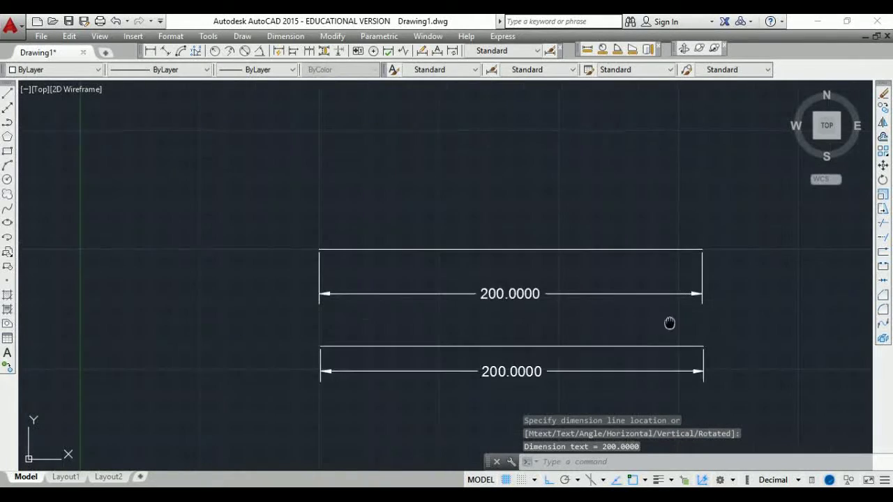
{"action": "middle_click_drag", "start_coordinate": [670, 320], "coordinate": [665, 285]}
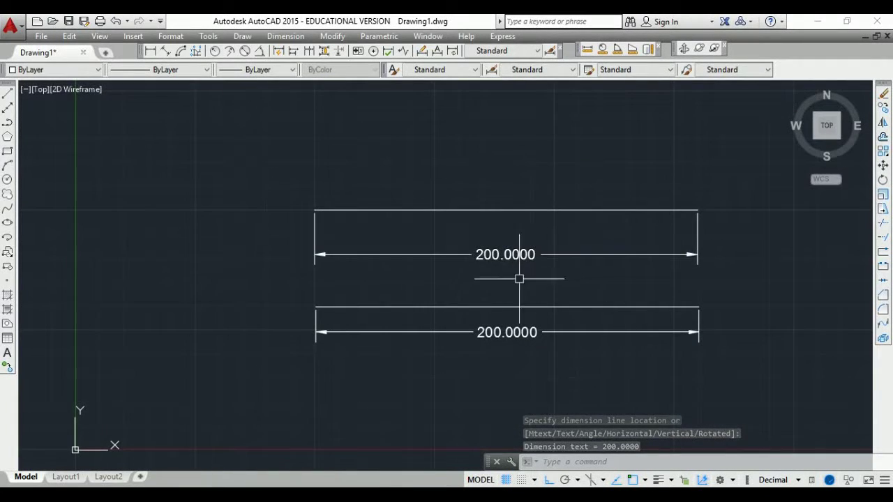
Step: Move the lower line and its dimension further down the drawing
{"action": "left_click", "coordinate": [452, 307]}
{"action": "left_click", "coordinate": [452, 328]}
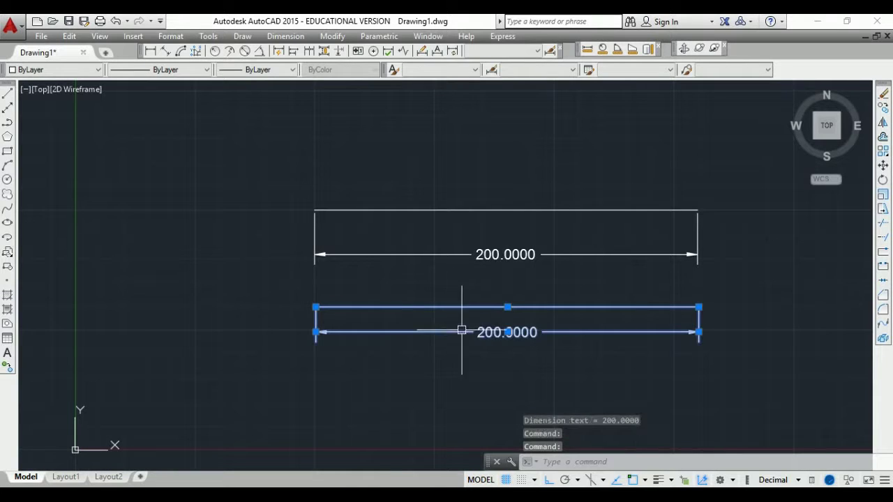
{"action": "left_click", "coordinate": [507, 307]}
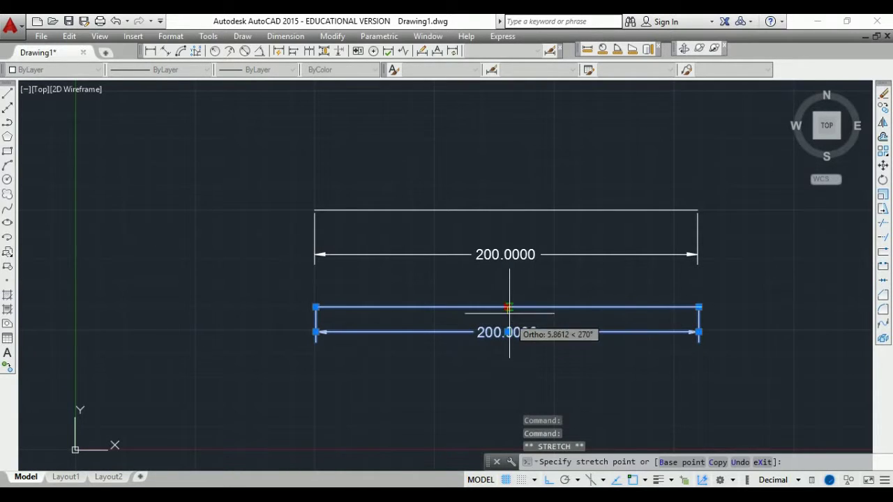
{"action": "type", "text": "m"}
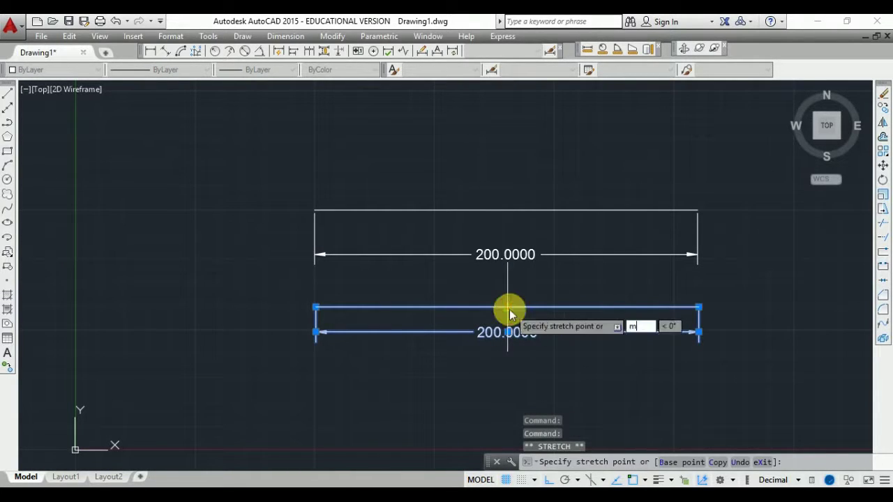
{"action": "key", "text": "Return"}
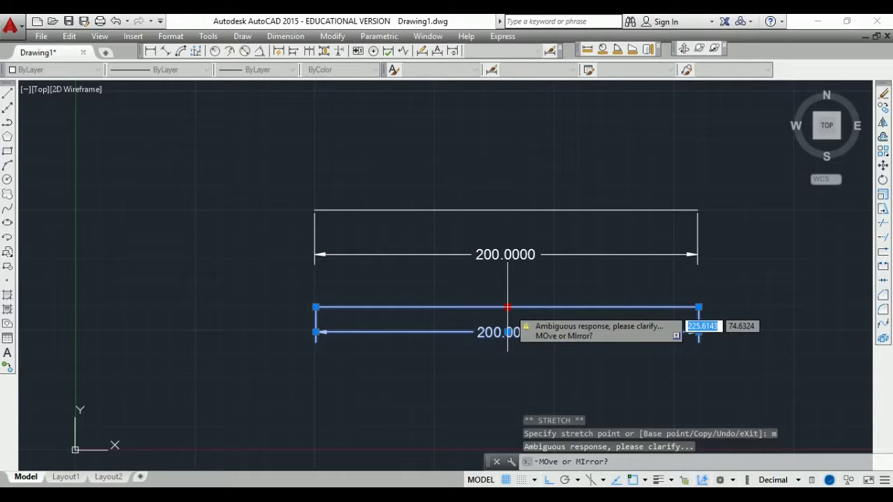
{"action": "key", "text": "Escape"}
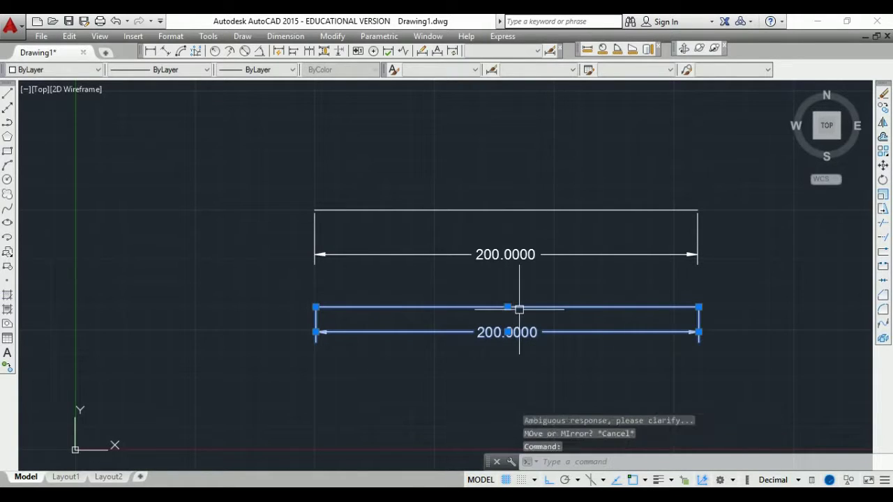
{"action": "key", "text": "Return"}
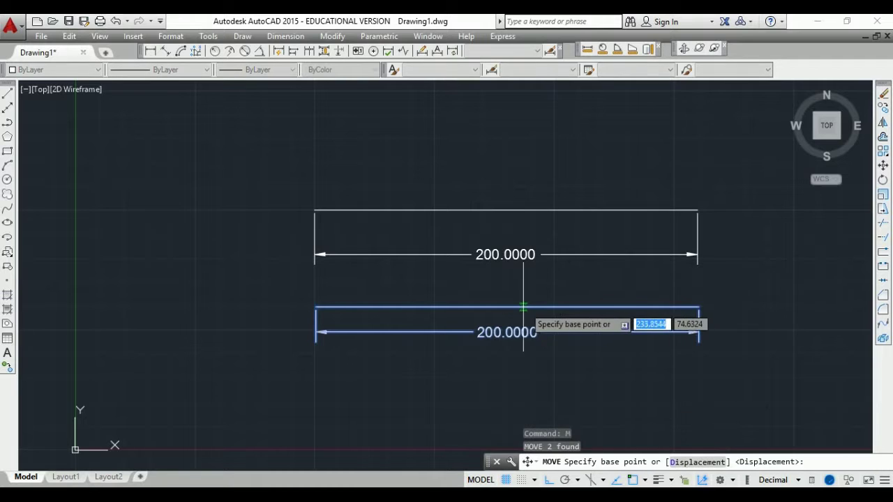
{"action": "left_click", "coordinate": [517, 308]}
{"action": "left_click", "coordinate": [520, 367]}
{"action": "key", "text": "Escape"}
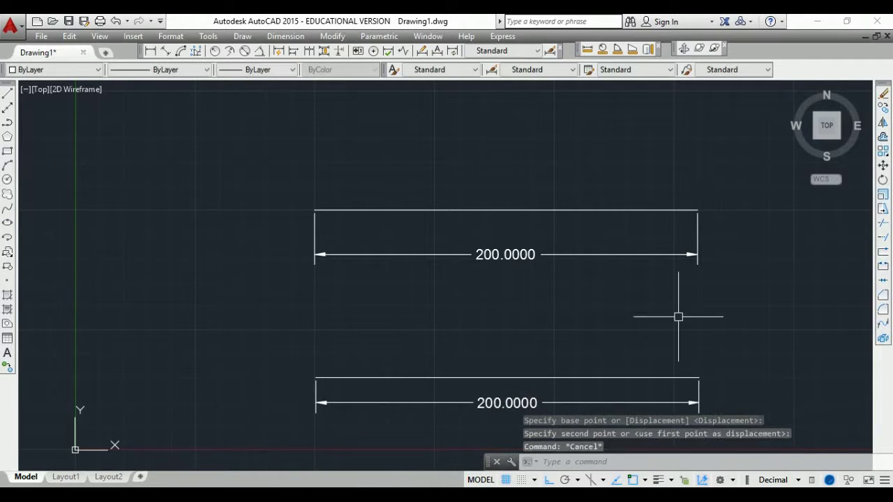
{"action": "middle_click_drag", "start_coordinate": [677, 315], "coordinate": [567, 249]}
{"action": "scroll", "coordinate": [379, 199], "scroll_direction": "up", "scroll_amount": 2}
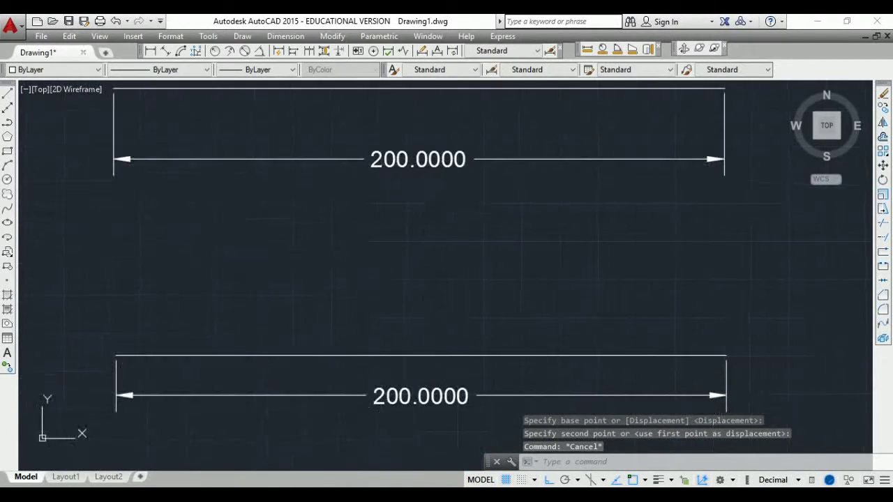
{"action": "scroll", "coordinate": [409, 230], "scroll_direction": "down", "scroll_amount": 2}
{"action": "middle_click_drag", "start_coordinate": [408, 230], "coordinate": [389, 254]}
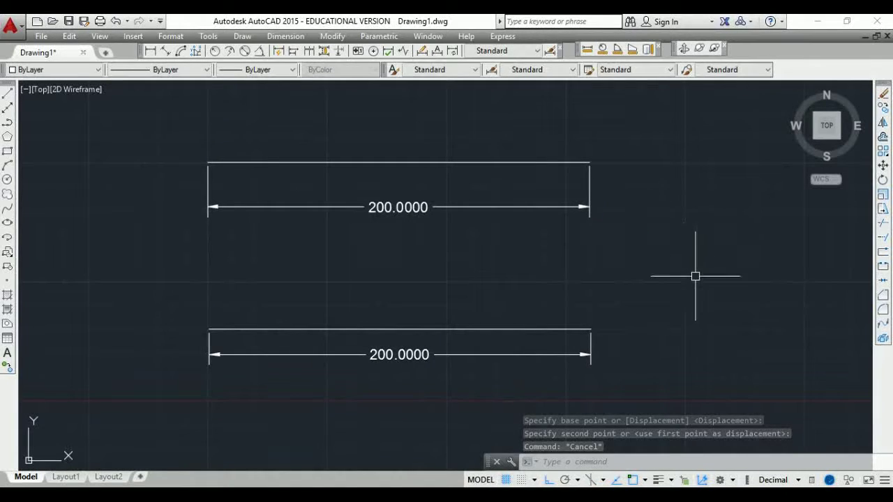
Step: Reposition both 200.0000 dimension lines farther below their lines and narrow the command line
{"action": "left_click", "coordinate": [404, 207]}
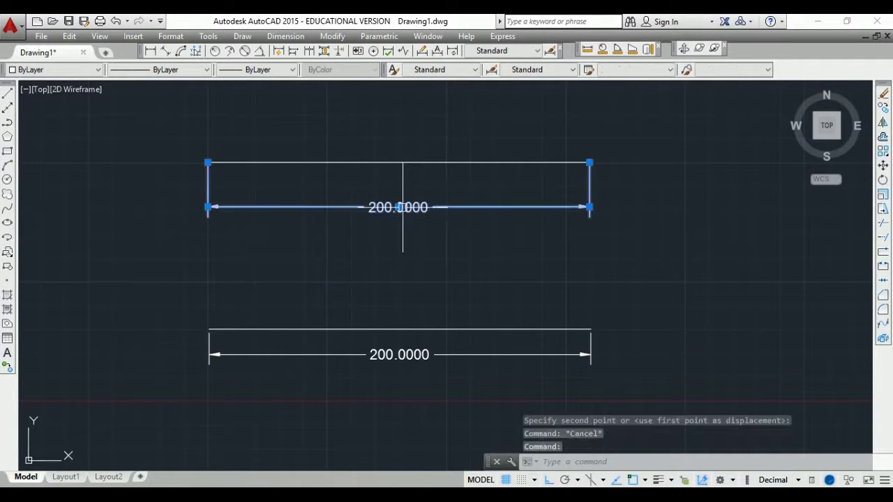
{"action": "left_click", "coordinate": [397, 207]}
{"action": "left_click", "coordinate": [401, 235]}
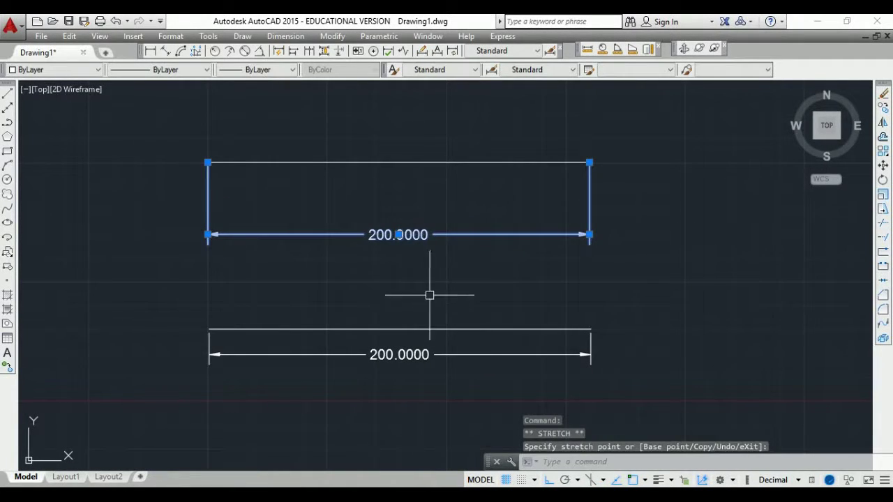
{"action": "key", "text": "Escape"}
{"action": "left_click", "coordinate": [409, 354]}
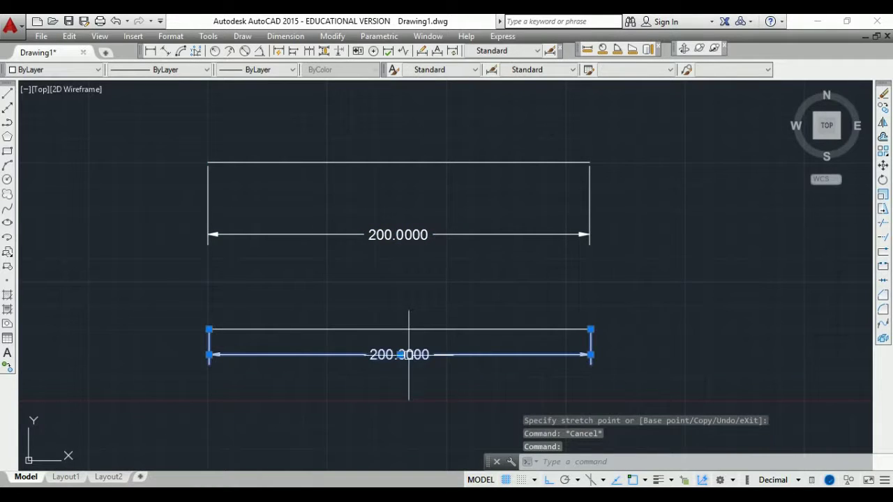
{"action": "left_click", "coordinate": [400, 355]}
{"action": "left_click", "coordinate": [401, 397]}
{"action": "key", "text": "Escape"}
{"action": "key", "text": "Escape"}
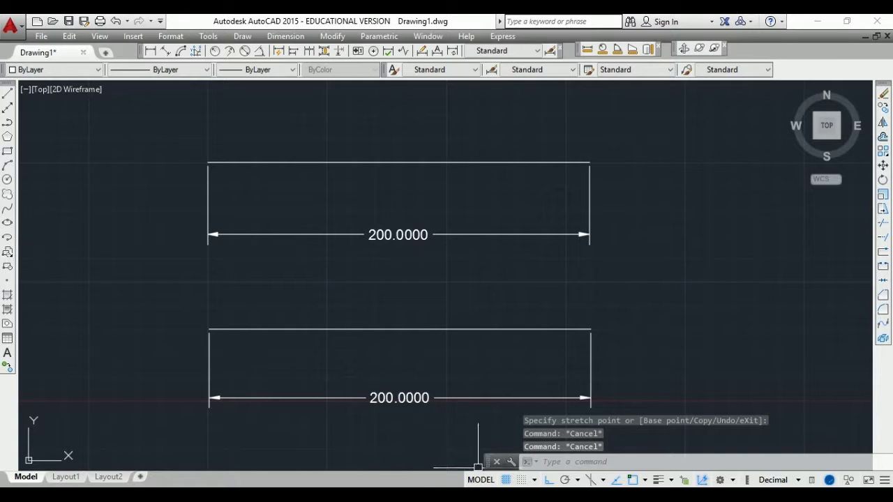
{"action": "left_click_drag", "start_coordinate": [486, 463], "coordinate": [604, 462]}
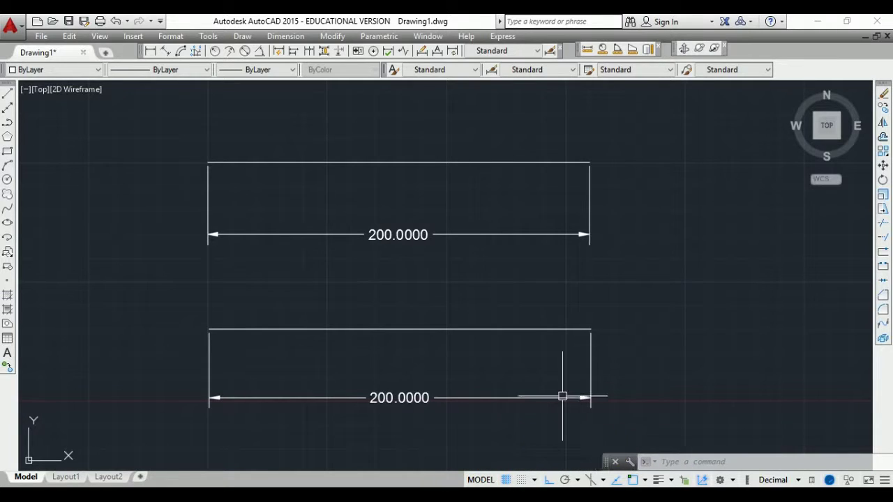
Step: Run DIV on the upper 200-unit line, entering 10 as the number of segments
{"action": "left_click", "coordinate": [125, 187]}
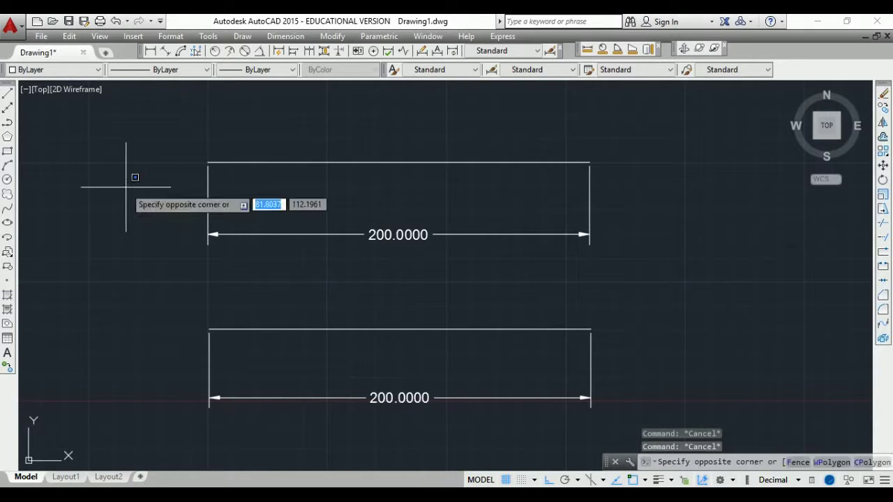
{"action": "left_click", "coordinate": [170, 176]}
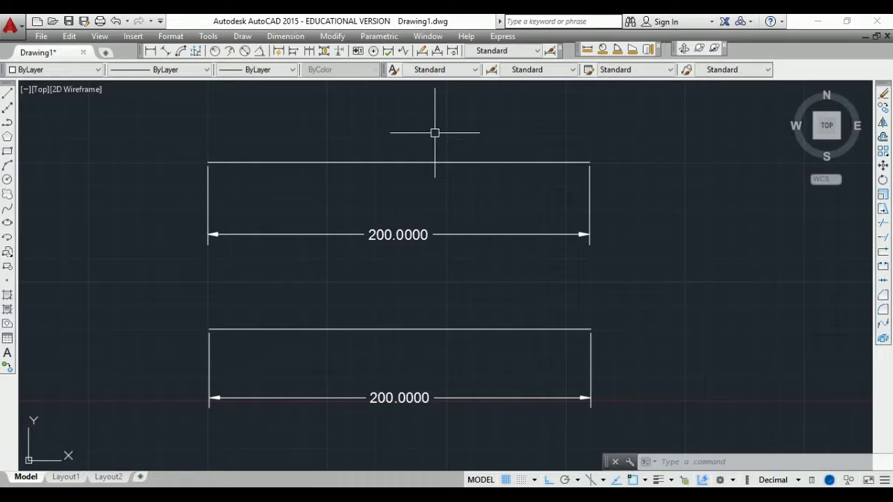
{"action": "type", "text": "D"}
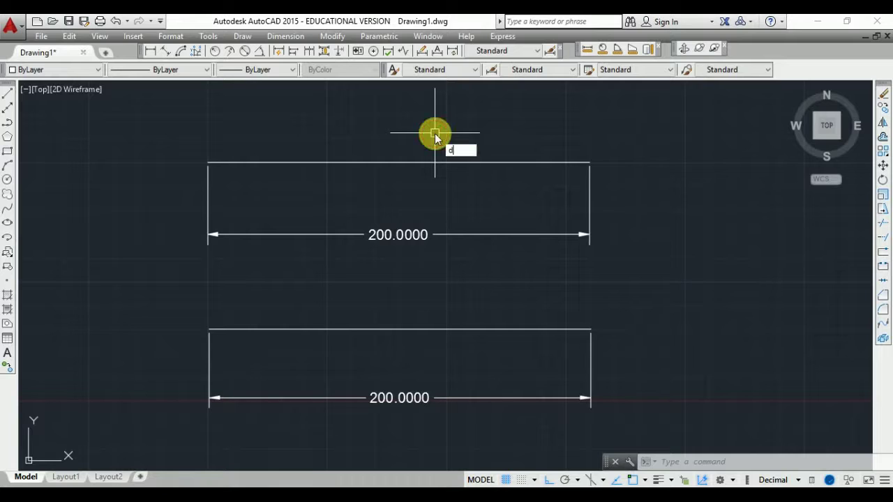
{"action": "type", "text": "IV"}
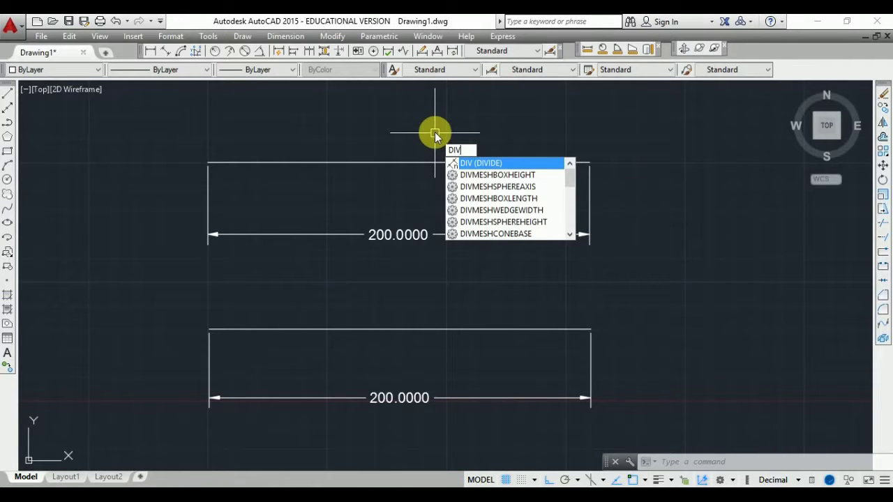
{"action": "key", "text": "Return"}
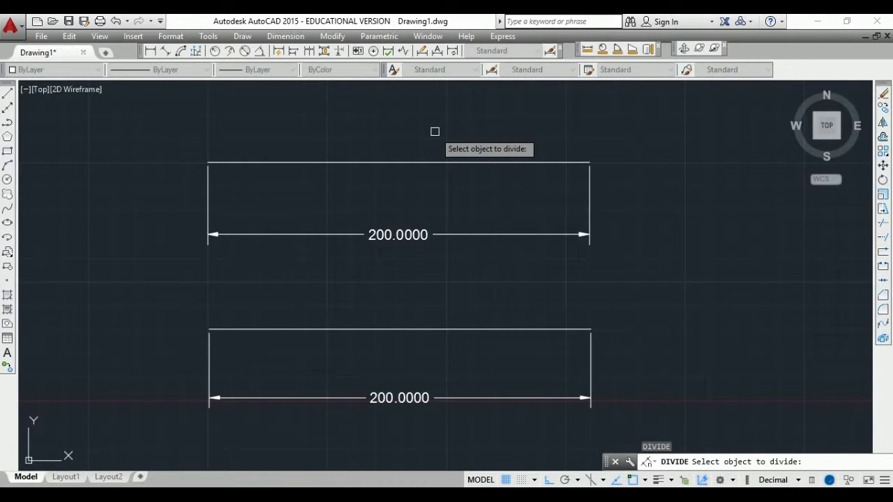
{"action": "left_click", "coordinate": [401, 163]}
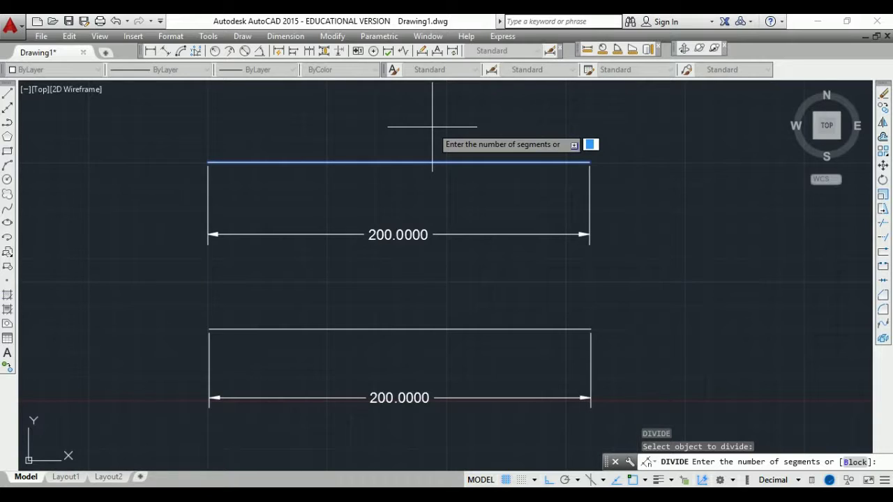
{"action": "type", "text": "10"}
{"action": "key", "text": "Return"}
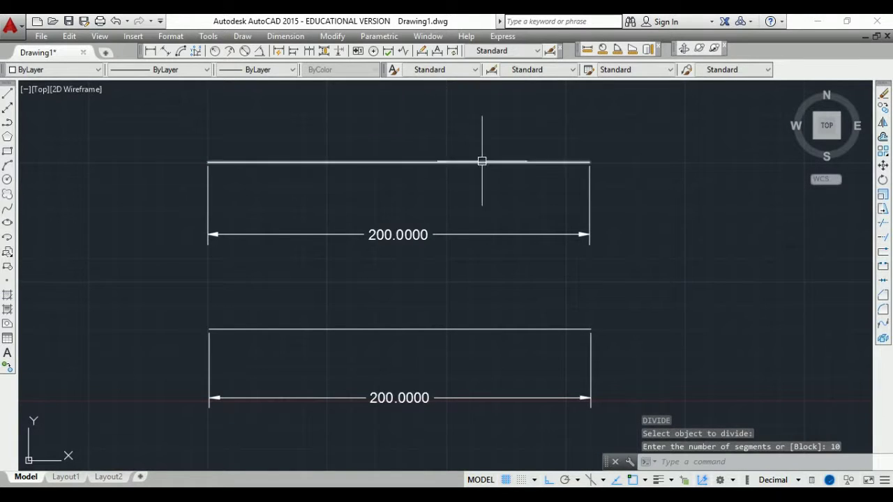
{"action": "scroll", "coordinate": [424, 149], "scroll_direction": "up", "scroll_amount": 5}
{"action": "scroll", "coordinate": [424, 149], "scroll_direction": "up", "scroll_amount": 2}
{"action": "scroll", "coordinate": [425, 149], "scroll_direction": "up", "scroll_amount": 1}
{"action": "scroll", "coordinate": [425, 150], "scroll_direction": "up", "scroll_amount": 3}
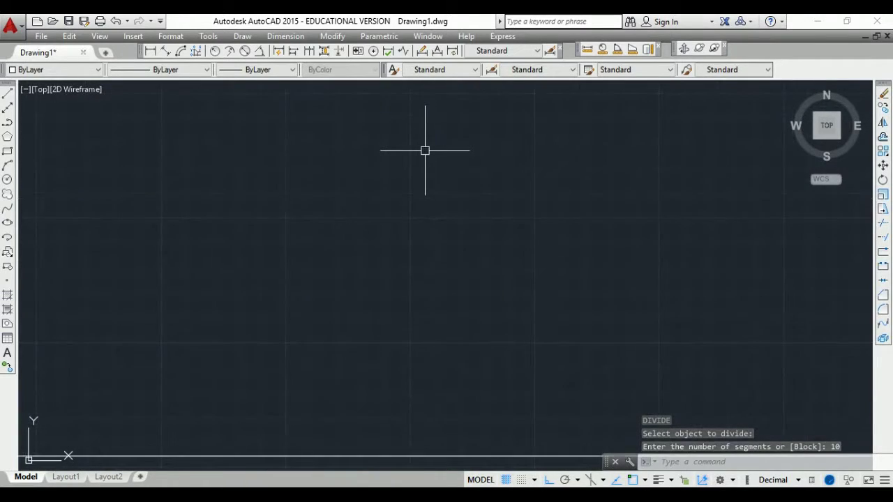
{"action": "scroll", "coordinate": [425, 150], "scroll_direction": "down", "scroll_amount": 5}
{"action": "scroll", "coordinate": [424, 150], "scroll_direction": "down", "scroll_amount": 3}
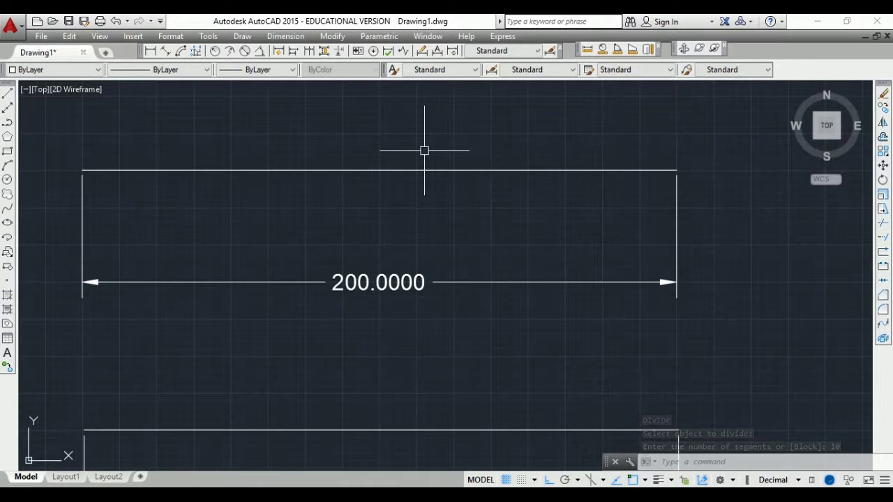
{"action": "mouse_move", "coordinate": [440, 155]}
{"action": "middle_mouse_down"}
{"action": "mouse_move", "coordinate": [416, 185]}
{"action": "mouse_move", "coordinate": [335, 189]}
{"action": "middle_mouse_up"}
{"action": "scroll", "coordinate": [416, 185], "scroll_direction": "up", "scroll_amount": 4}
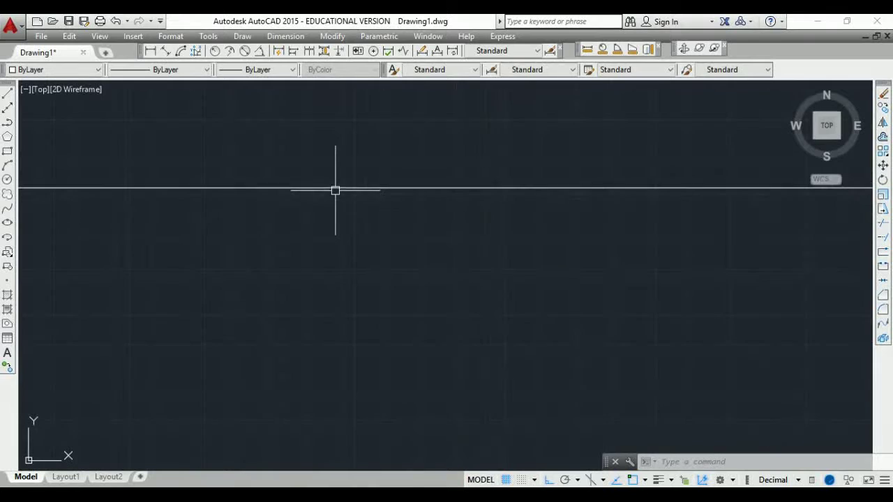
{"action": "scroll", "coordinate": [336, 186], "scroll_direction": "down", "scroll_amount": 5}
{"action": "scroll", "coordinate": [336, 186], "scroll_direction": "down", "scroll_amount": 3}
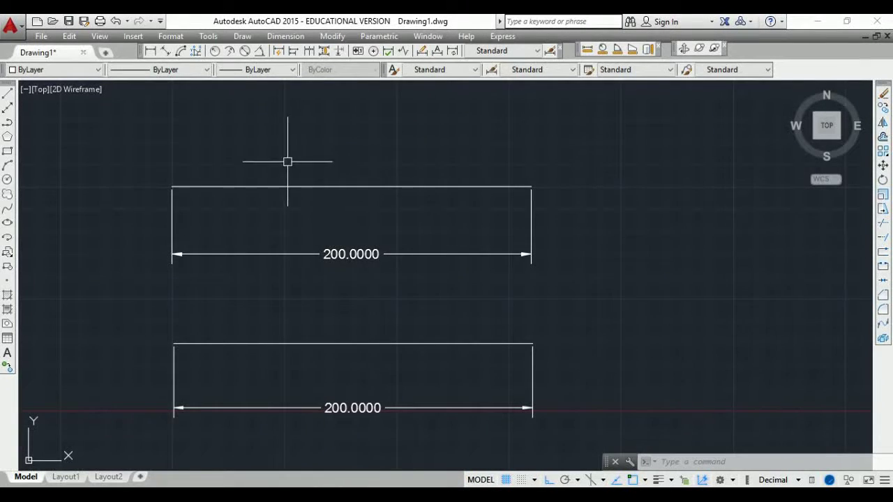
{"action": "middle_click_drag", "start_coordinate": [289, 161], "coordinate": [318, 172]}
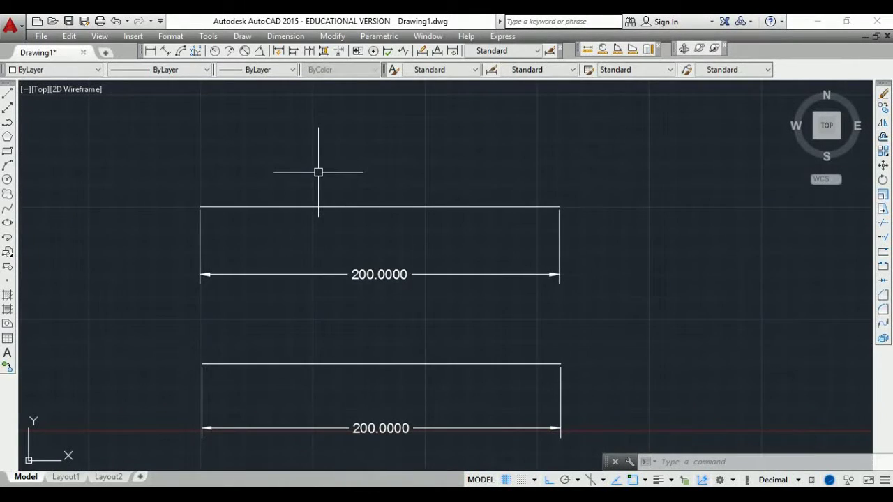
{"action": "scroll", "coordinate": [295, 205], "scroll_direction": "up", "scroll_amount": 2}
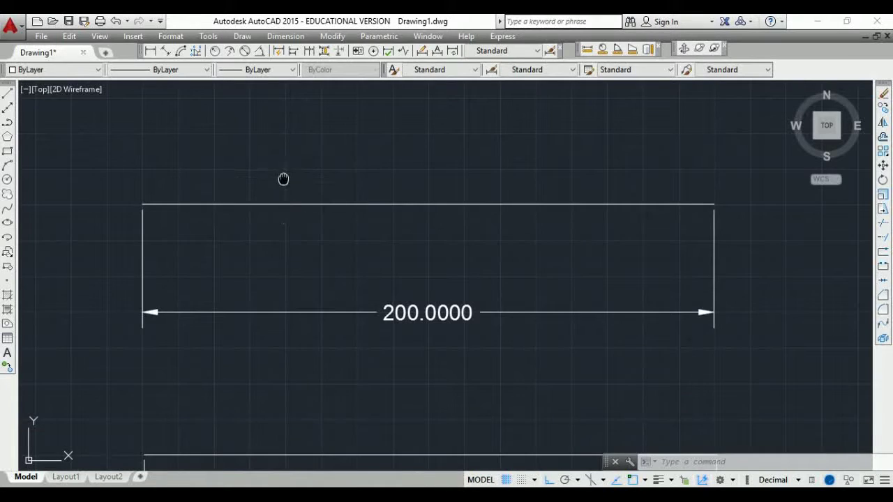
{"action": "middle_click_drag", "start_coordinate": [283, 179], "coordinate": [302, 194]}
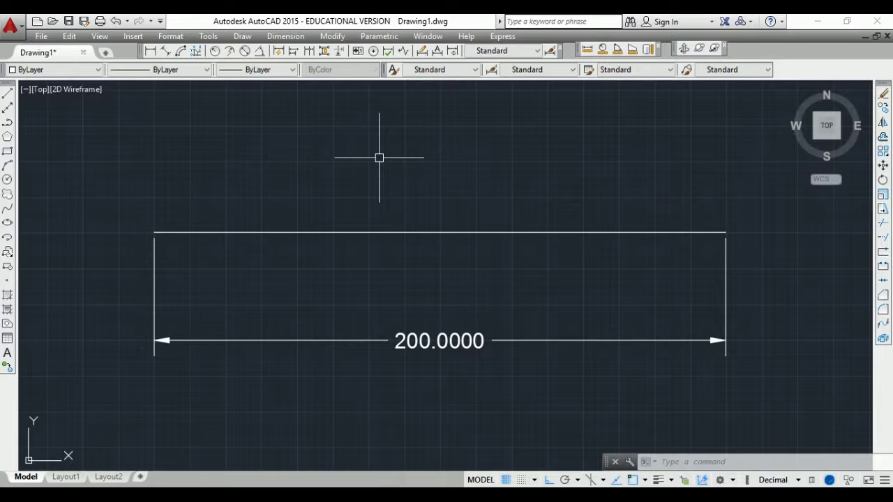
{"action": "type", "text": "pT"}
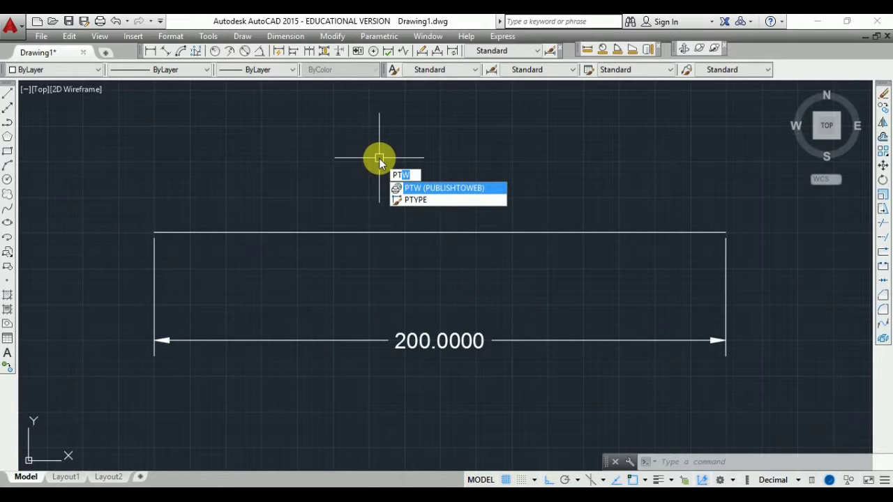
Step: Choose the square-with-crosshair marker in the Point Style dialog and apply it
{"action": "left_click", "coordinate": [421, 203]}
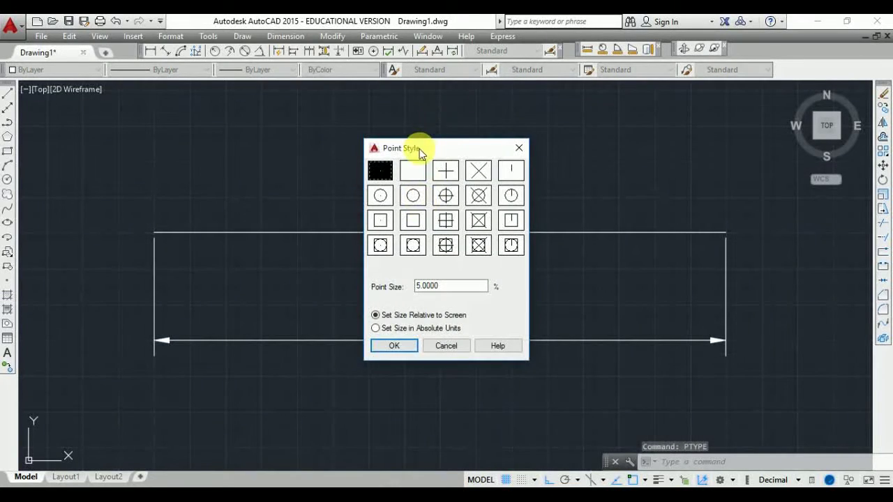
{"action": "mouse_move", "coordinate": [419, 153]}
{"action": "left_mouse_down"}
{"action": "mouse_move", "coordinate": [114, 123]}
{"action": "mouse_move", "coordinate": [319, 295]}
{"action": "mouse_move", "coordinate": [472, 377]}
{"action": "mouse_move", "coordinate": [497, 364]}
{"action": "left_mouse_up"}
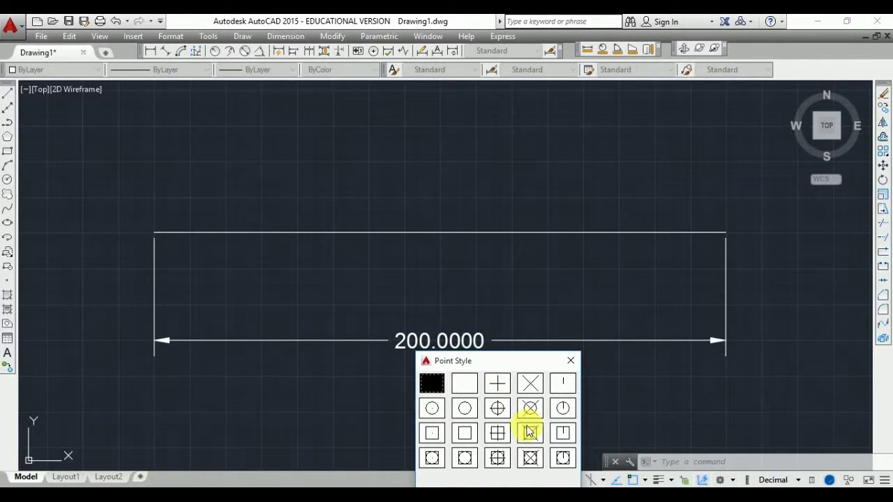
{"action": "left_click", "coordinate": [498, 459]}
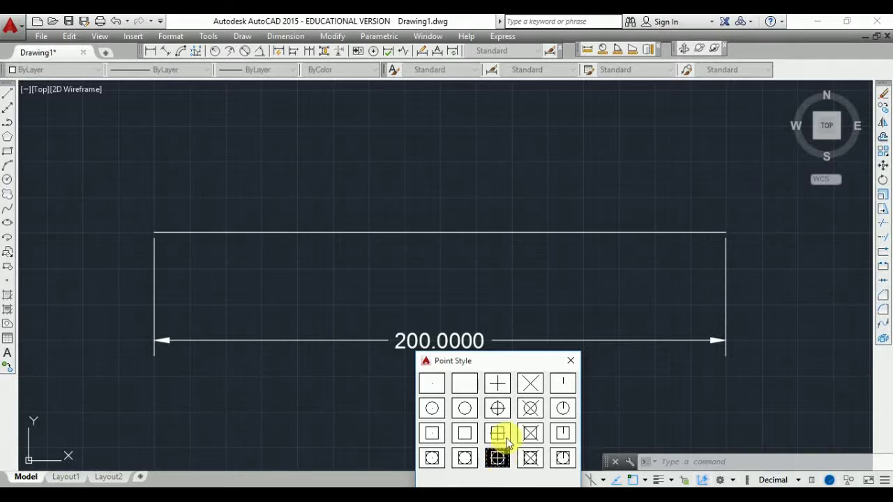
{"action": "left_click_drag", "start_coordinate": [513, 363], "coordinate": [467, 156]}
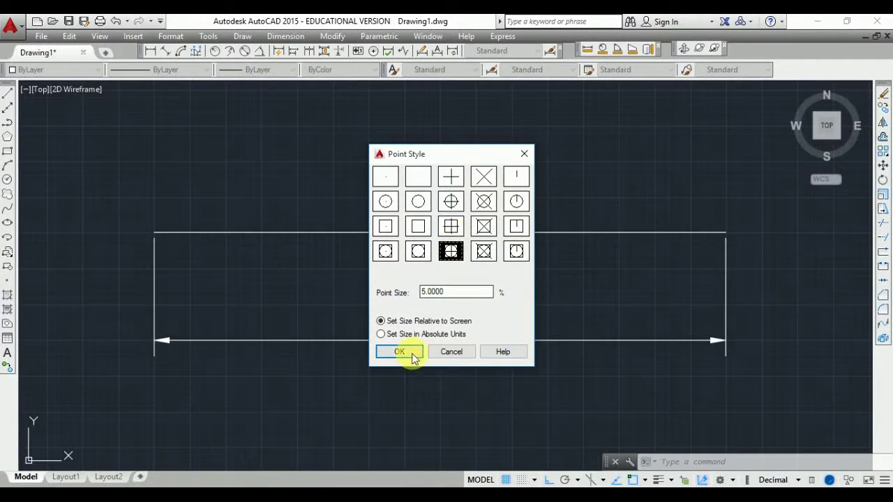
{"action": "left_click", "coordinate": [407, 355]}
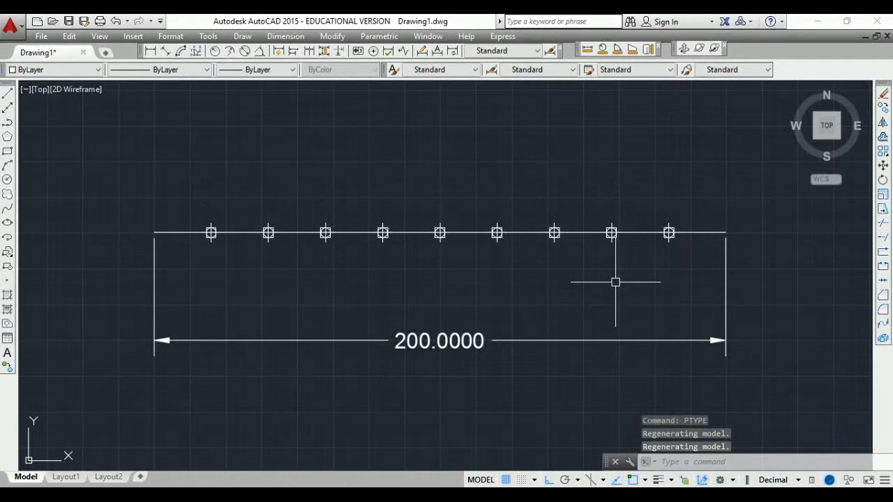
Step: Dimension the top line from its left end to the first division point (20.0000)
{"action": "scroll", "coordinate": [319, 244], "scroll_direction": "up", "scroll_amount": 2}
{"action": "scroll", "coordinate": [338, 264], "scroll_direction": "down", "scroll_amount": 2}
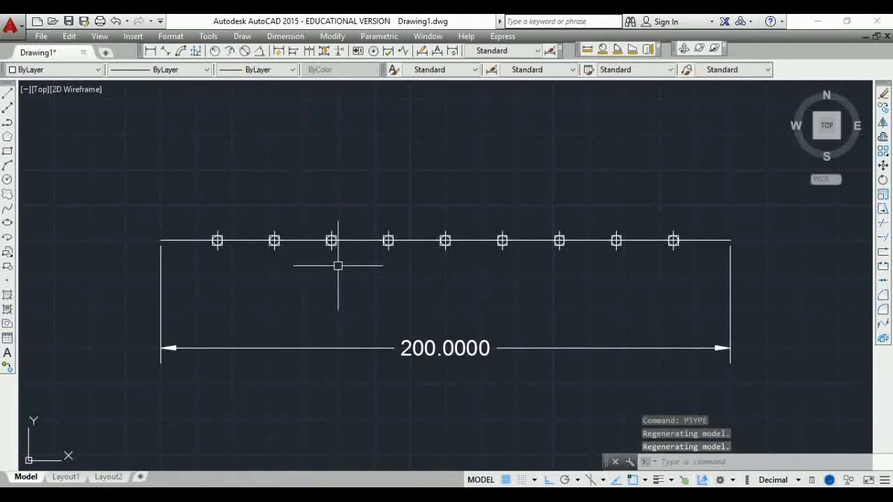
{"action": "middle_click_drag", "start_coordinate": [337, 266], "coordinate": [320, 267]}
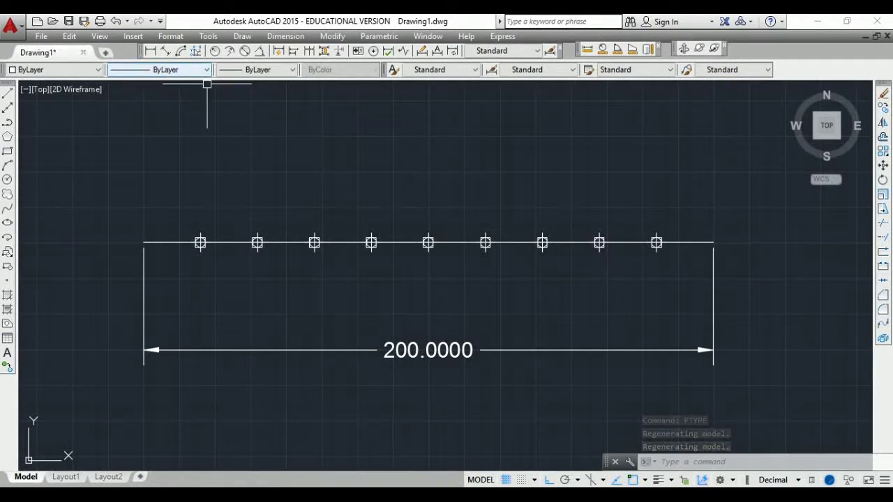
{"action": "left_click", "coordinate": [150, 53]}
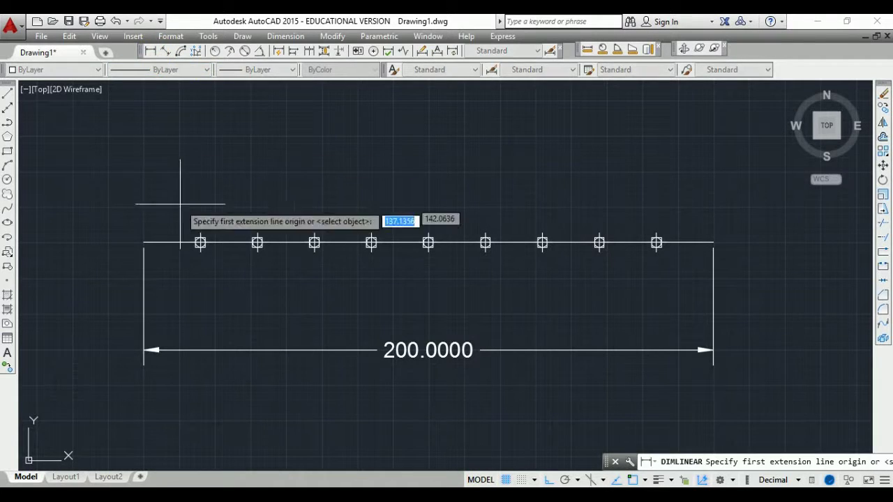
{"action": "left_click", "coordinate": [144, 243]}
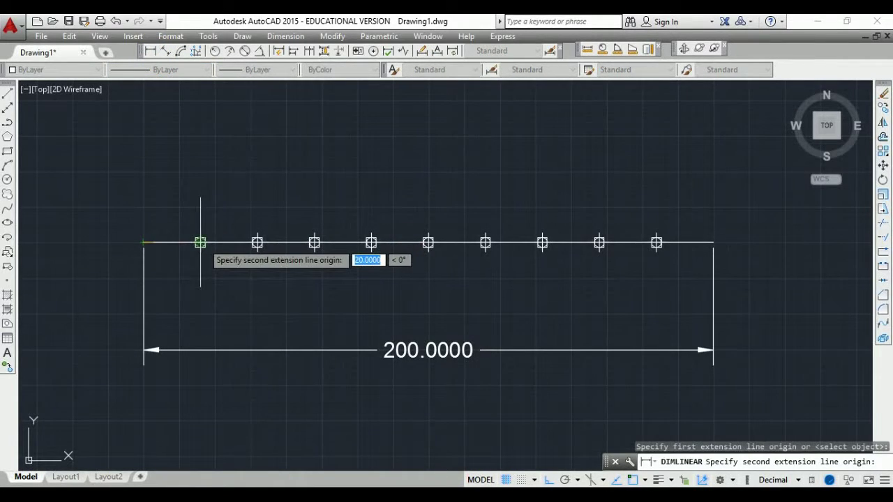
{"action": "left_click", "coordinate": [199, 242]}
{"action": "left_click", "coordinate": [188, 279]}
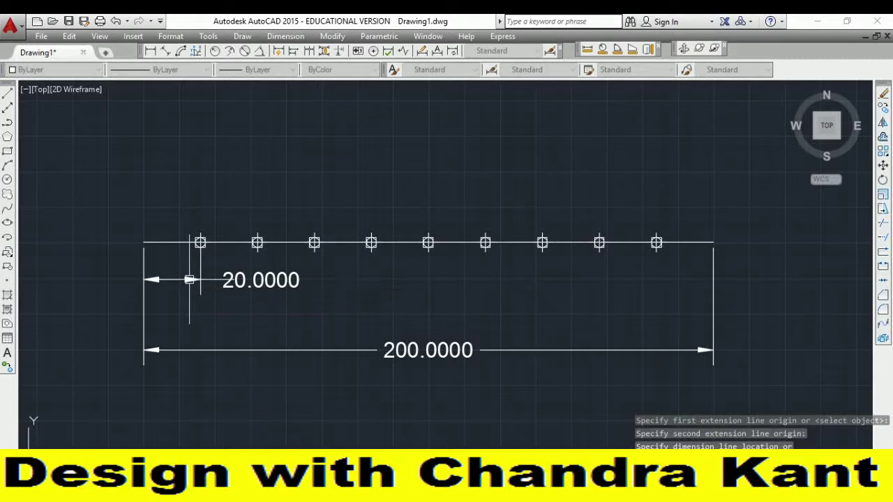
Step: Dimension the 20-unit span between the first and second division points, then frame both lines
{"action": "left_click", "coordinate": [156, 53]}
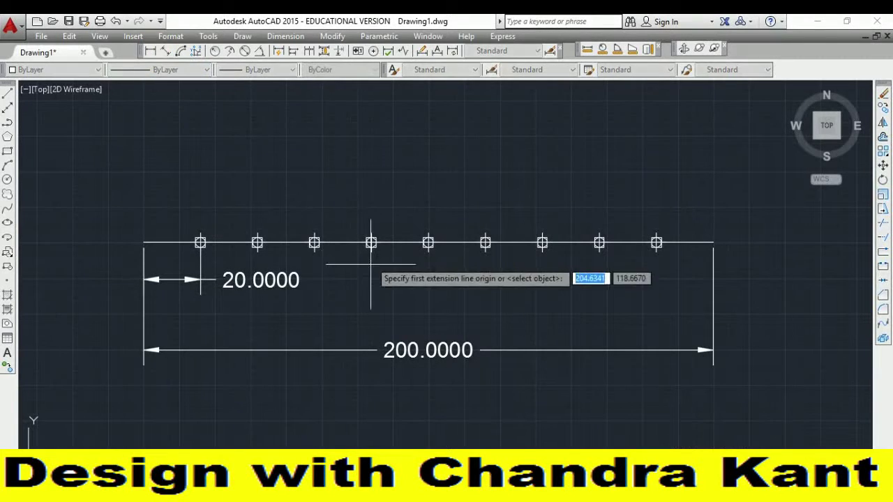
{"action": "left_click", "coordinate": [200, 242]}
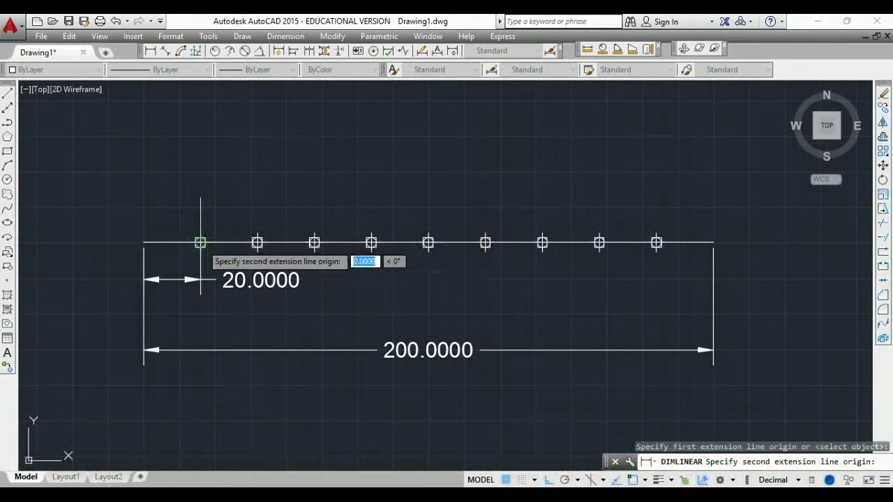
{"action": "left_click", "coordinate": [256, 242]}
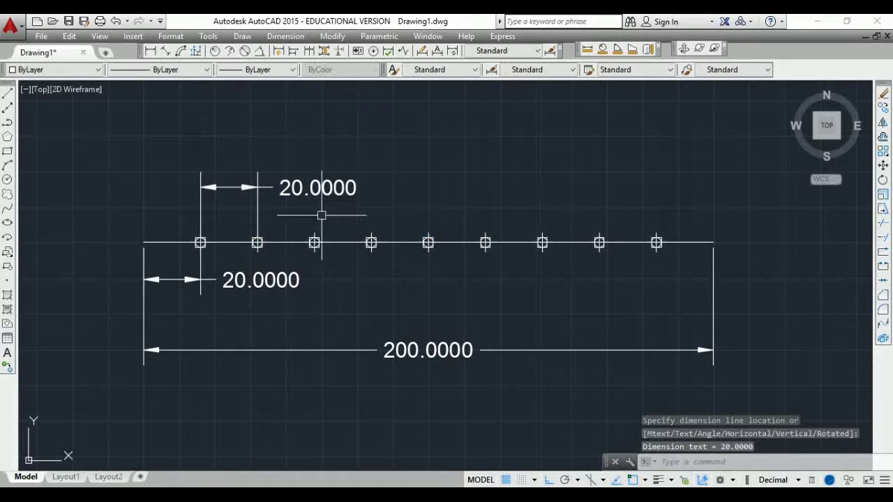
{"action": "scroll", "coordinate": [282, 202], "scroll_direction": "up", "scroll_amount": 2}
{"action": "scroll", "coordinate": [329, 192], "scroll_direction": "down", "scroll_amount": 2}
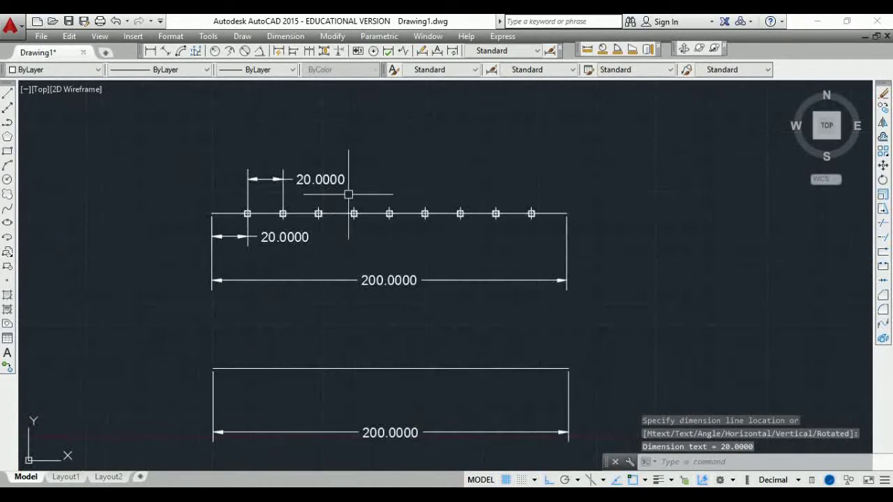
{"action": "scroll", "coordinate": [454, 285], "scroll_direction": "up", "scroll_amount": 2}
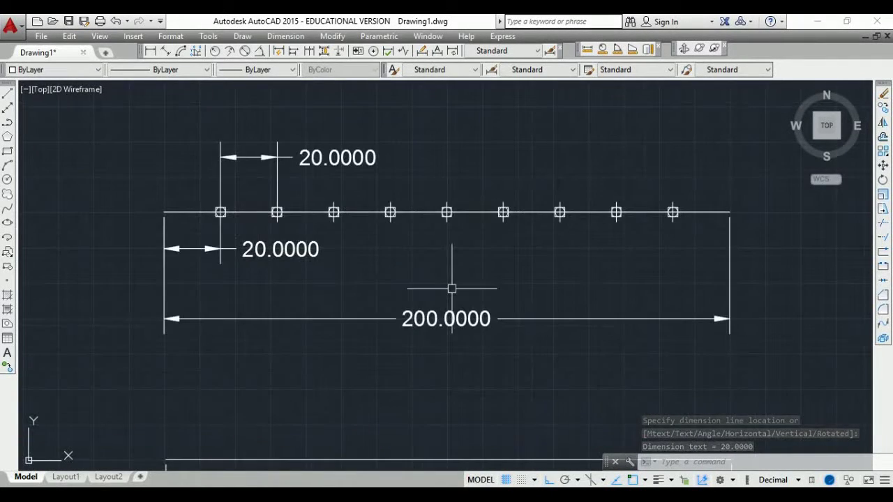
{"action": "scroll", "coordinate": [418, 261], "scroll_direction": "up", "scroll_amount": 1}
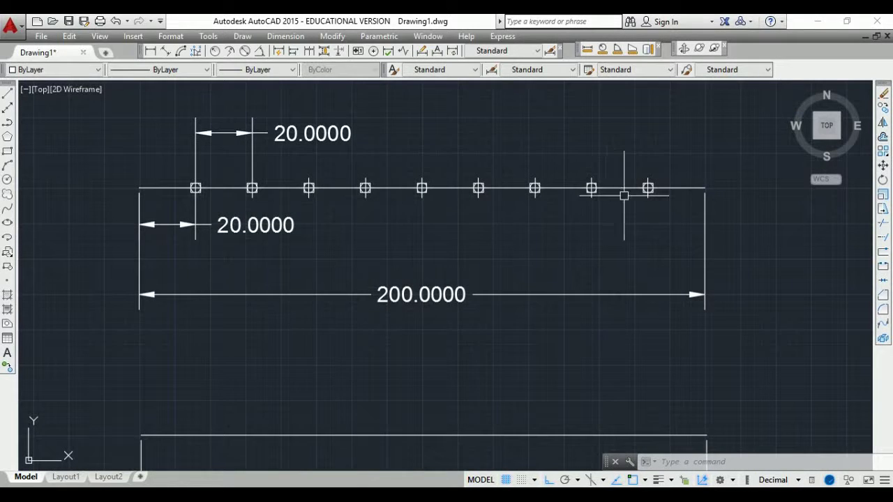
{"action": "middle_click_drag", "start_coordinate": [565, 278], "coordinate": [556, 258]}
{"action": "scroll", "coordinate": [556, 257], "scroll_direction": "down", "scroll_amount": 2}
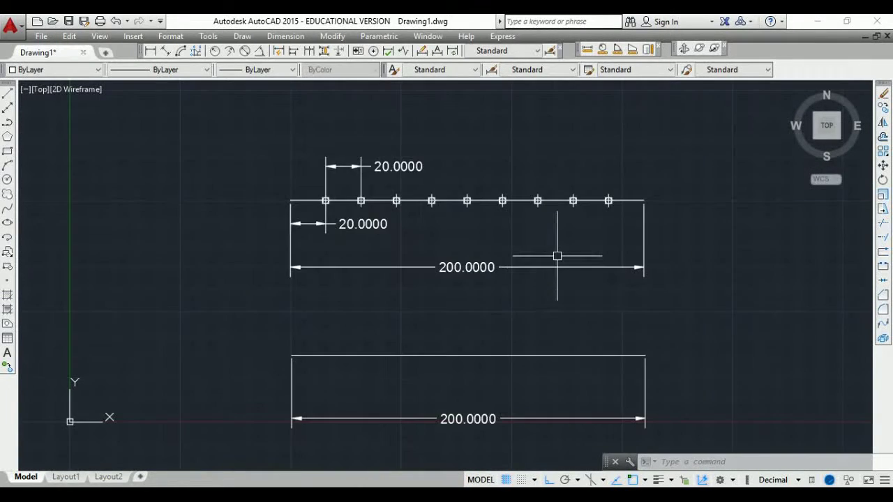
{"action": "middle_click_drag", "start_coordinate": [530, 301], "coordinate": [507, 272]}
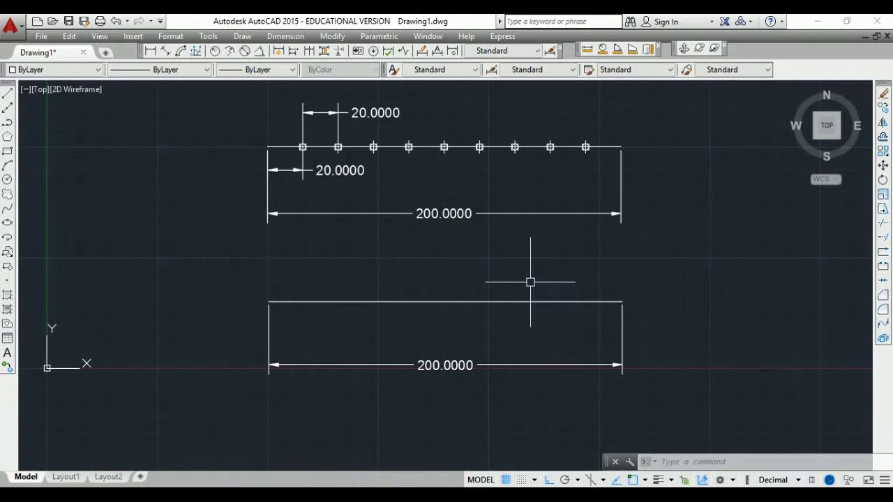
{"action": "scroll", "coordinate": [521, 295], "scroll_direction": "up", "scroll_amount": 2}
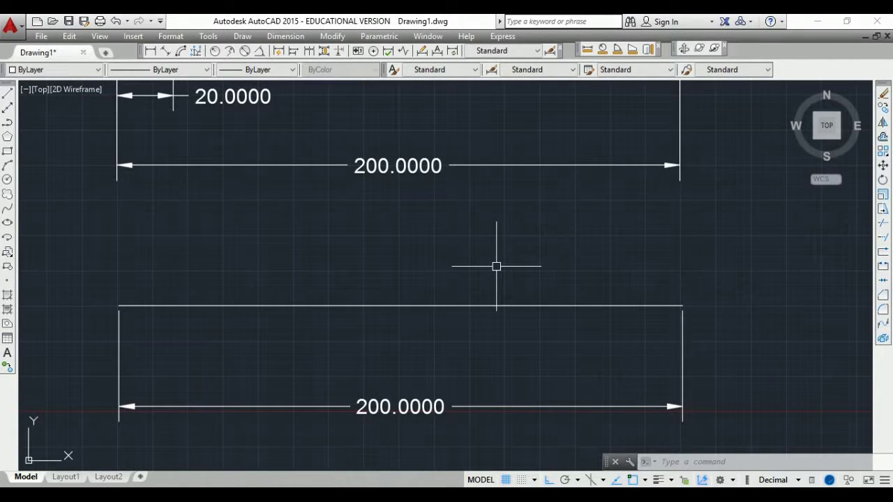
Step: Run MEASURE (ME) on the bottom line with a 10-unit segment length
{"action": "type", "text": "ME"}
{"action": "key", "text": "Return"}
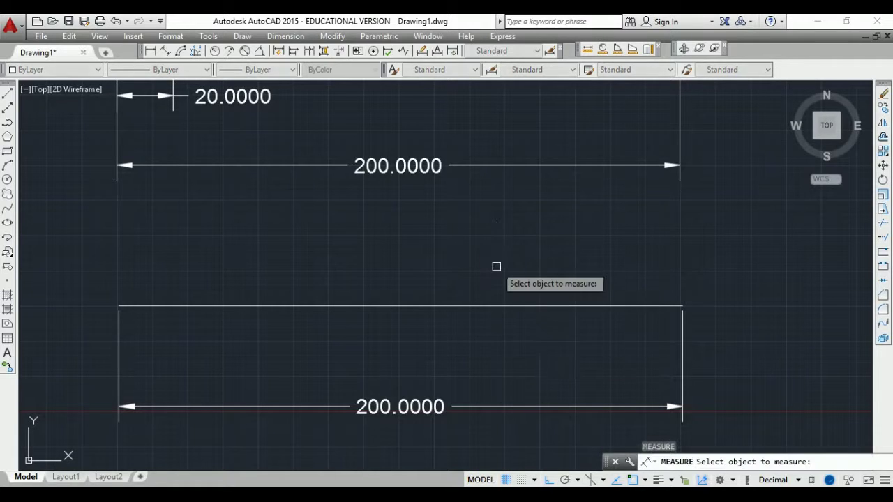
{"action": "left_click", "coordinate": [502, 305]}
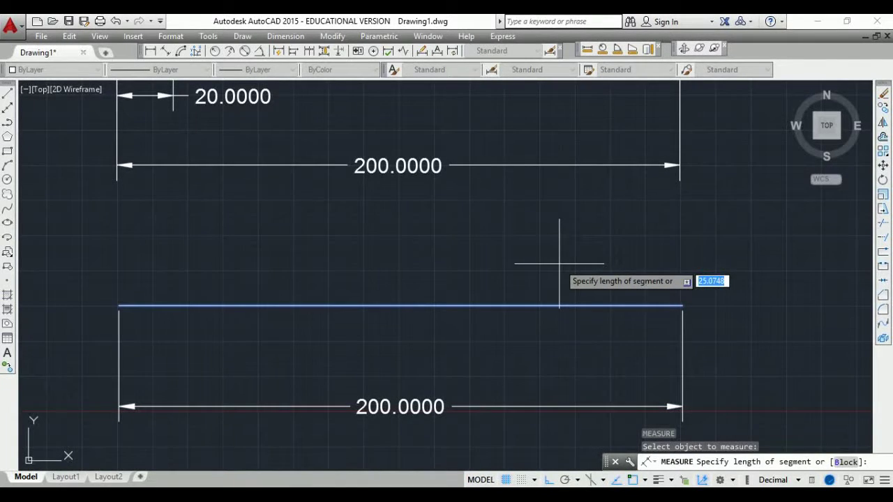
{"action": "middle_click_drag", "start_coordinate": [562, 226], "coordinate": [562, 265]}
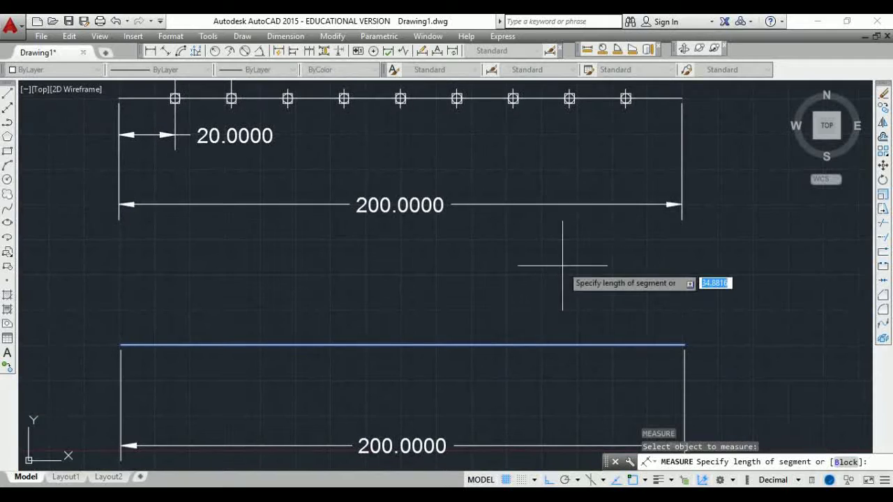
{"action": "type", "text": "10"}
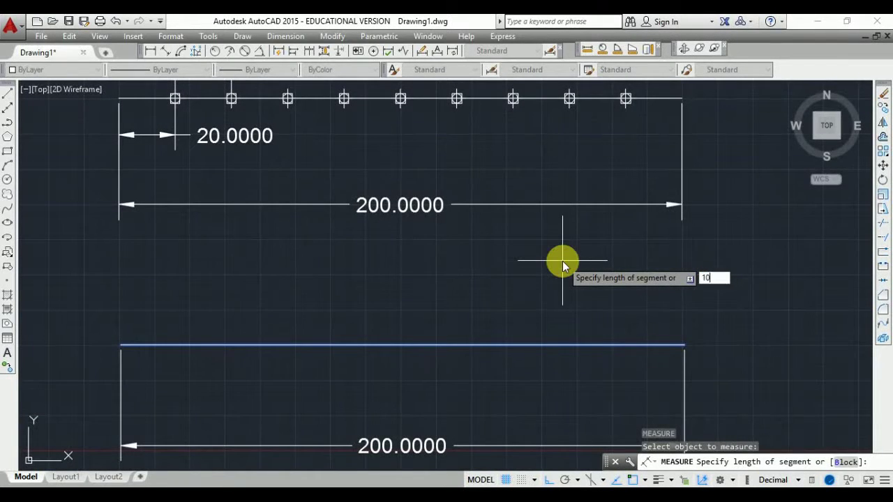
{"action": "key", "text": "Return"}
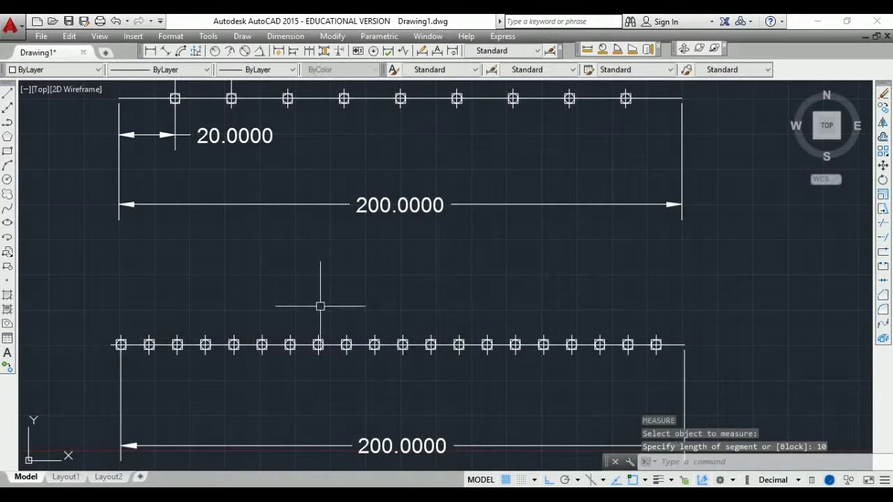
{"action": "middle_click_drag", "start_coordinate": [315, 307], "coordinate": [345, 305]}
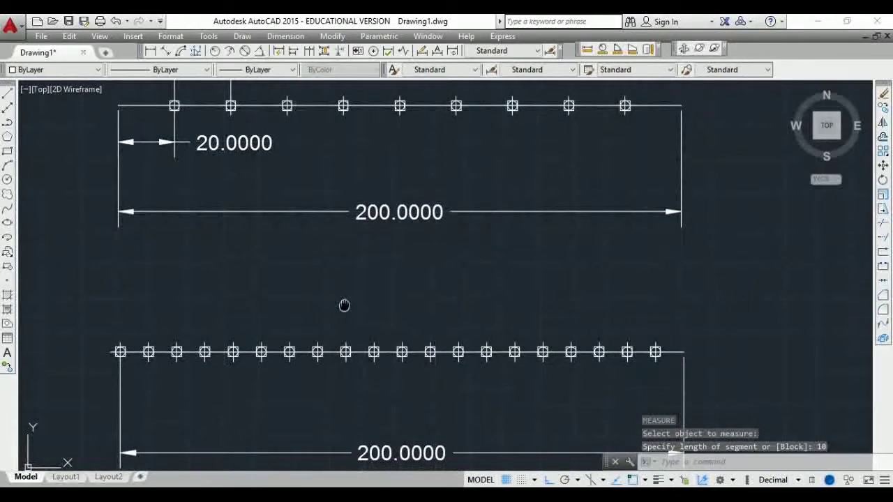
Step: Dimension the bottom line's last spacing above it and the second-to-last spacing below it, both 10.0000
{"action": "left_click", "coordinate": [150, 50]}
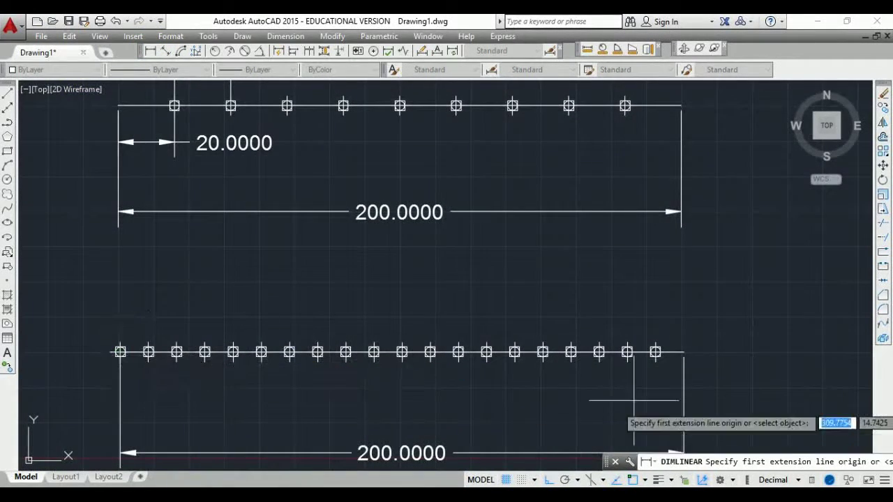
{"action": "left_click", "coordinate": [654, 352]}
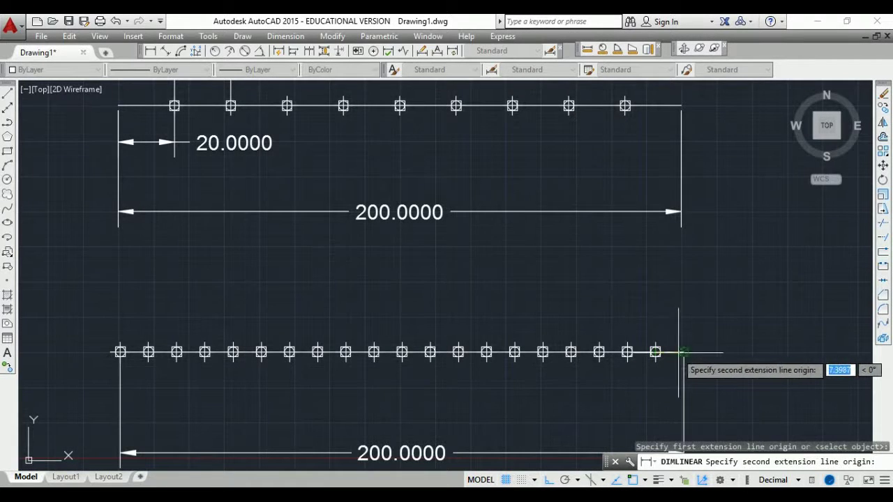
{"action": "left_click", "coordinate": [683, 352]}
{"action": "left_click", "coordinate": [683, 314]}
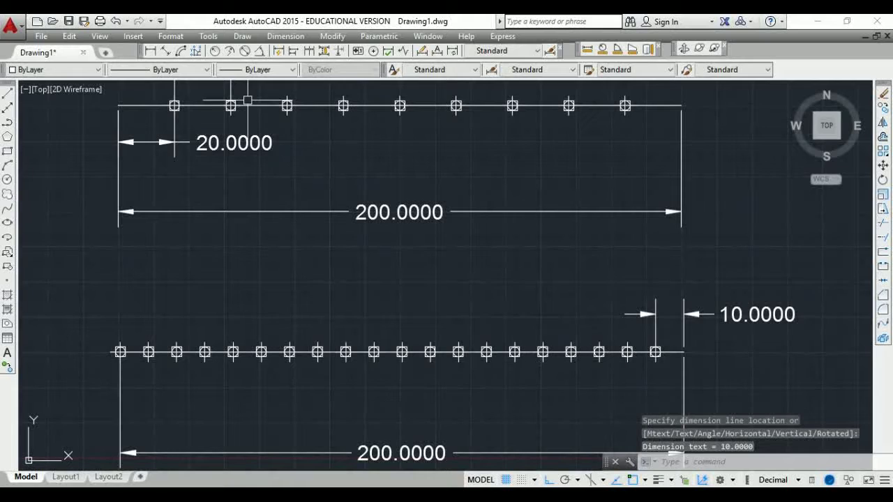
{"action": "left_click", "coordinate": [149, 53]}
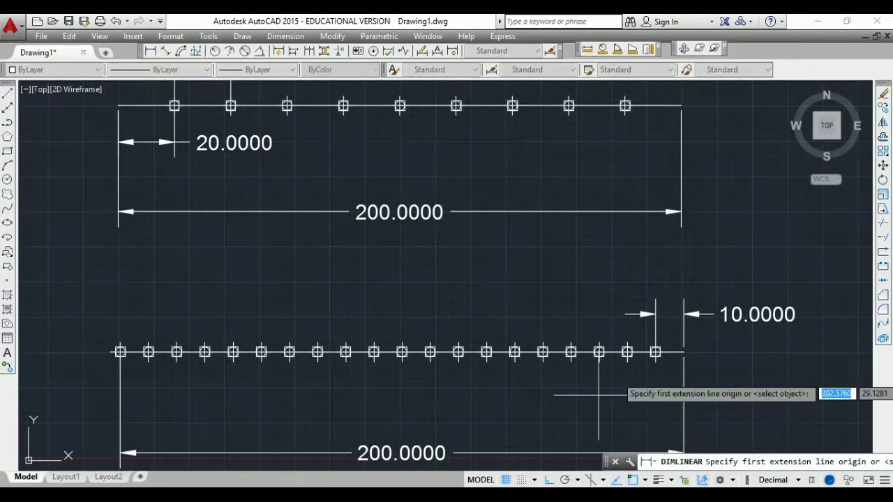
{"action": "left_click", "coordinate": [656, 352]}
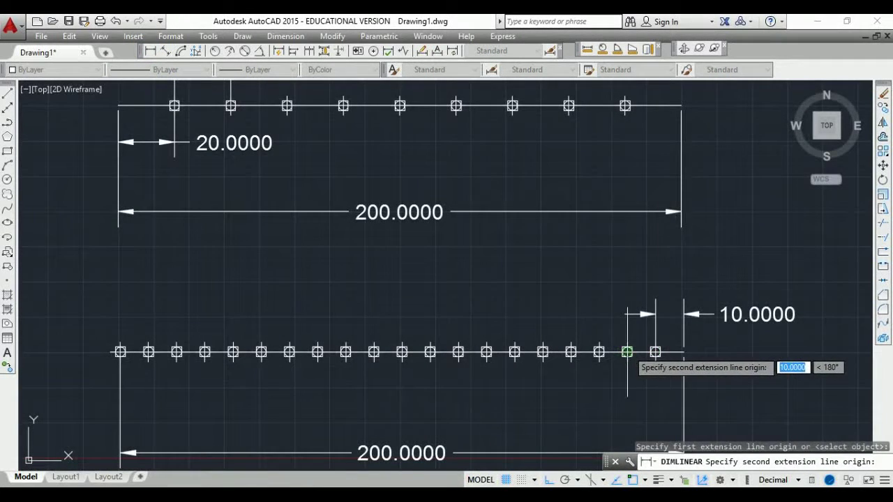
{"action": "left_click", "coordinate": [627, 352]}
{"action": "left_click", "coordinate": [631, 394]}
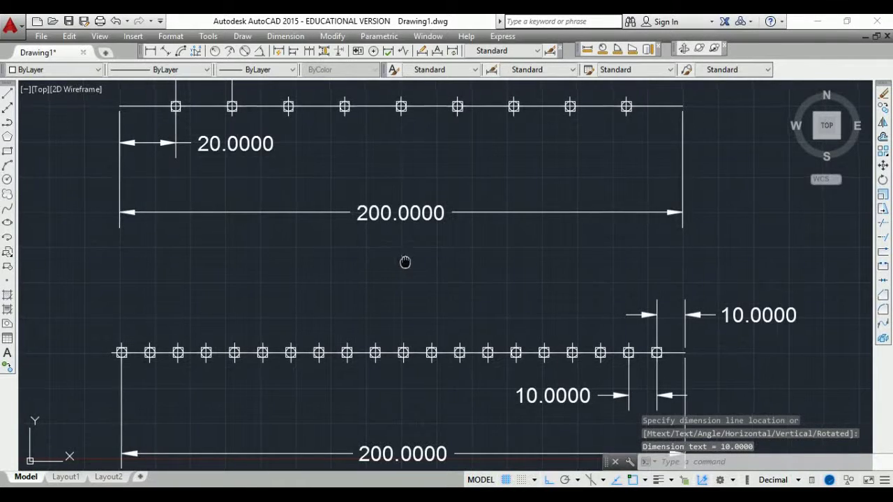
{"action": "scroll", "coordinate": [407, 272], "scroll_direction": "down", "scroll_amount": 2}
{"action": "mouse_move", "coordinate": [409, 279]}
{"action": "middle_mouse_down"}
{"action": "mouse_move", "coordinate": [411, 258]}
{"action": "mouse_move", "coordinate": [370, 263]}
{"action": "middle_mouse_up"}
{"action": "scroll", "coordinate": [373, 243], "scroll_direction": "up", "scroll_amount": 2}
{"action": "scroll", "coordinate": [391, 262], "scroll_direction": "down", "scroll_amount": 2}
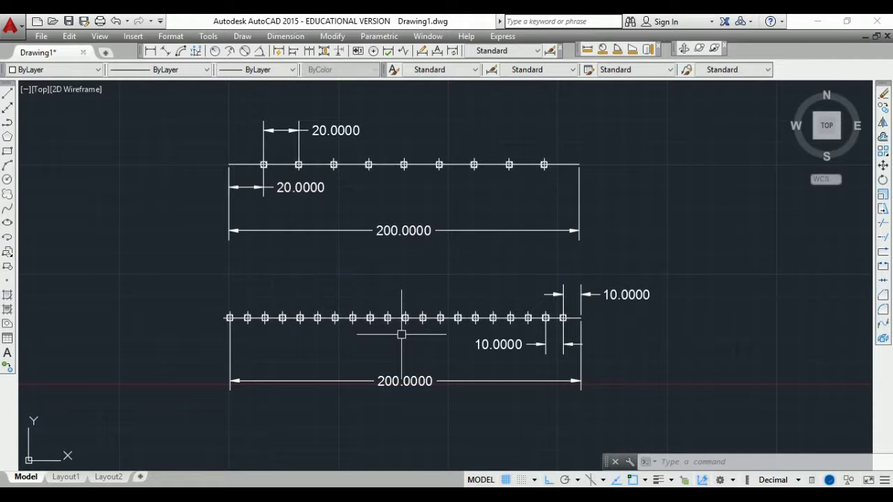
{"action": "scroll", "coordinate": [400, 348], "scroll_direction": "up", "scroll_amount": 4}
{"action": "scroll", "coordinate": [398, 346], "scroll_direction": "down", "scroll_amount": 2}
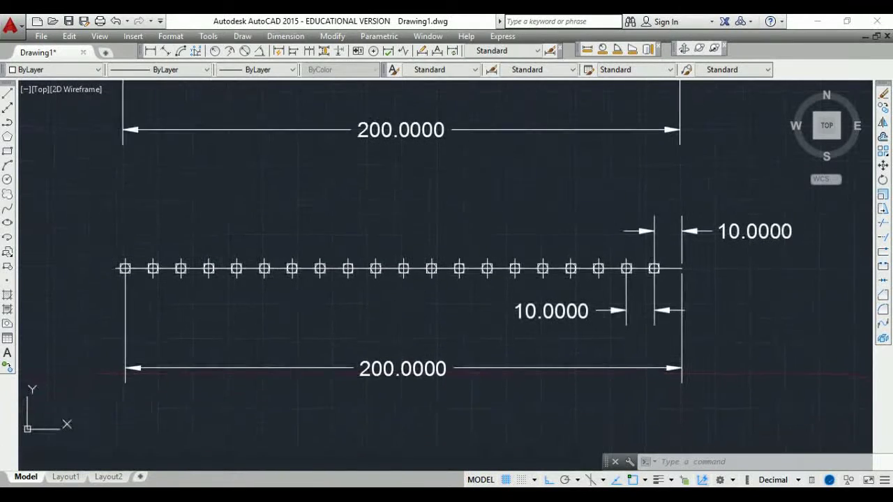
{"action": "scroll", "coordinate": [399, 335], "scroll_direction": "down", "scroll_amount": 2}
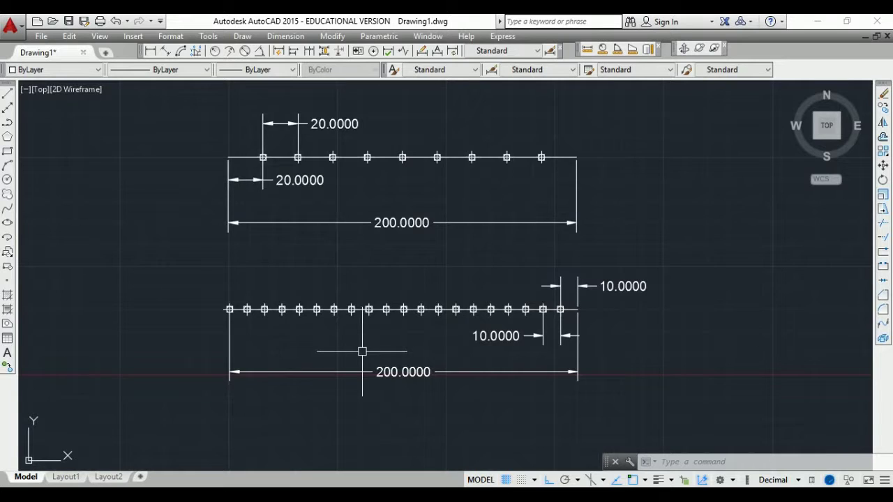
{"action": "scroll", "coordinate": [395, 334], "scroll_direction": "up", "scroll_amount": 2}
{"action": "scroll", "coordinate": [395, 325], "scroll_direction": "up", "scroll_amount": 3}
{"action": "scroll", "coordinate": [396, 326], "scroll_direction": "down", "scroll_amount": 3}
{"action": "middle_click_drag", "start_coordinate": [396, 326], "coordinate": [389, 325]}
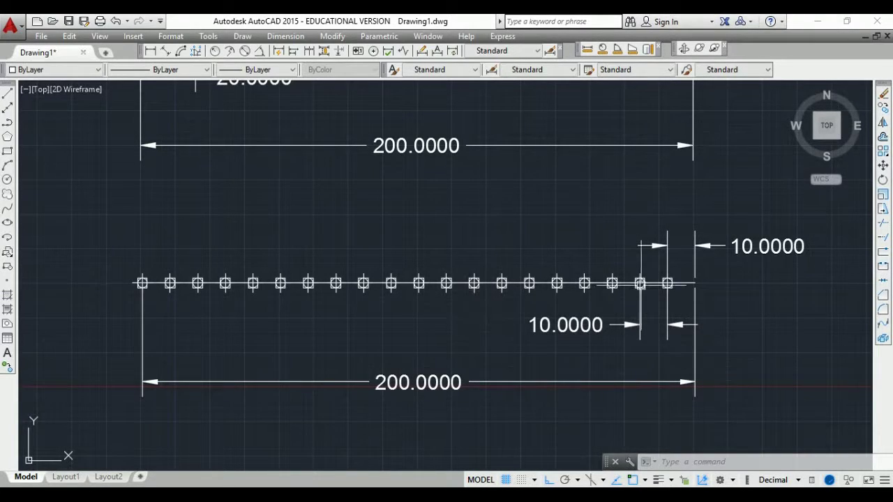
{"action": "scroll", "coordinate": [359, 224], "scroll_direction": "down", "scroll_amount": 2}
{"action": "middle_click_drag", "start_coordinate": [387, 210], "coordinate": [387, 264]}
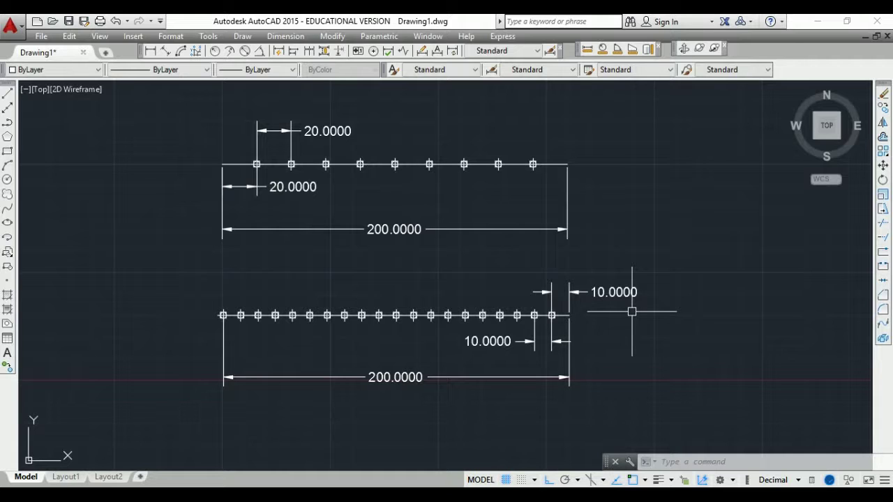
Step: Select all 37 objects with Ctrl+A and delete them
{"action": "key", "text": "ctrl+a"}
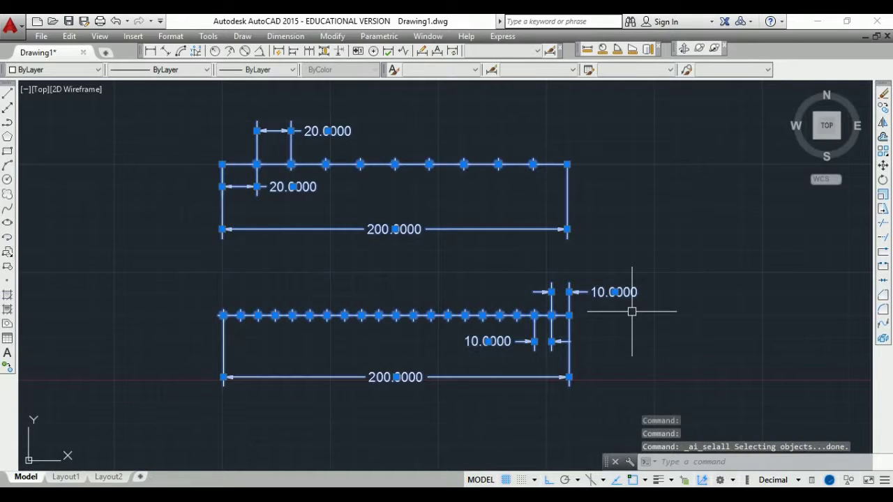
{"action": "key", "text": "Delete"}
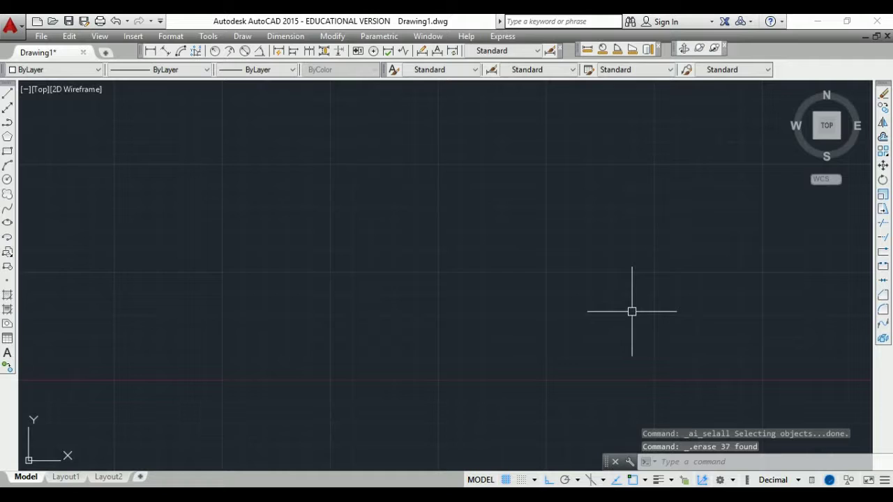